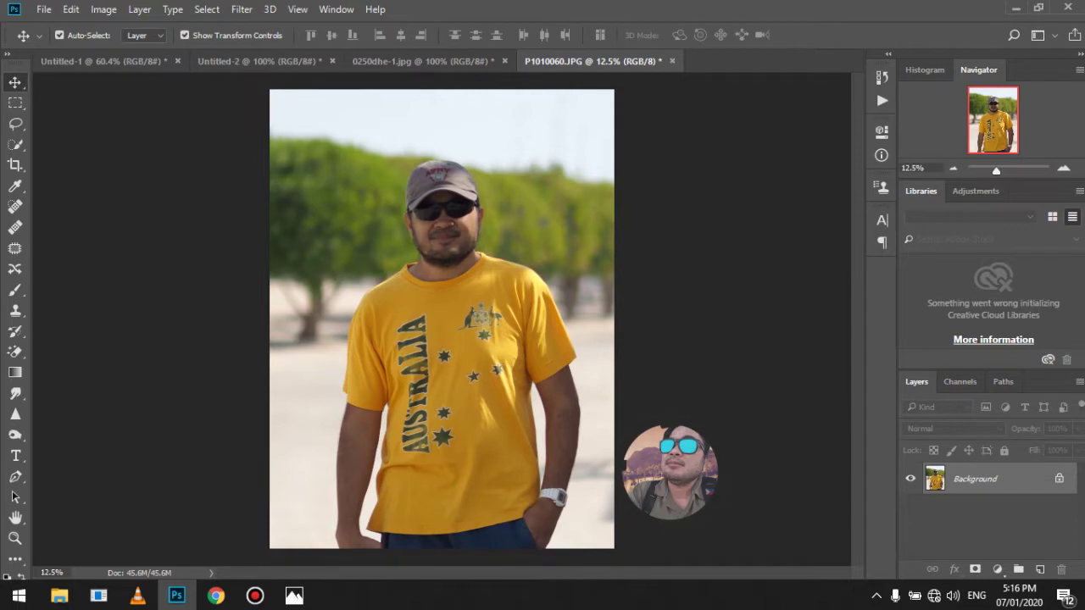
Step: Duplicate the Background layer of the P1010060 photo and make the copy the active layer
key(ctrl)
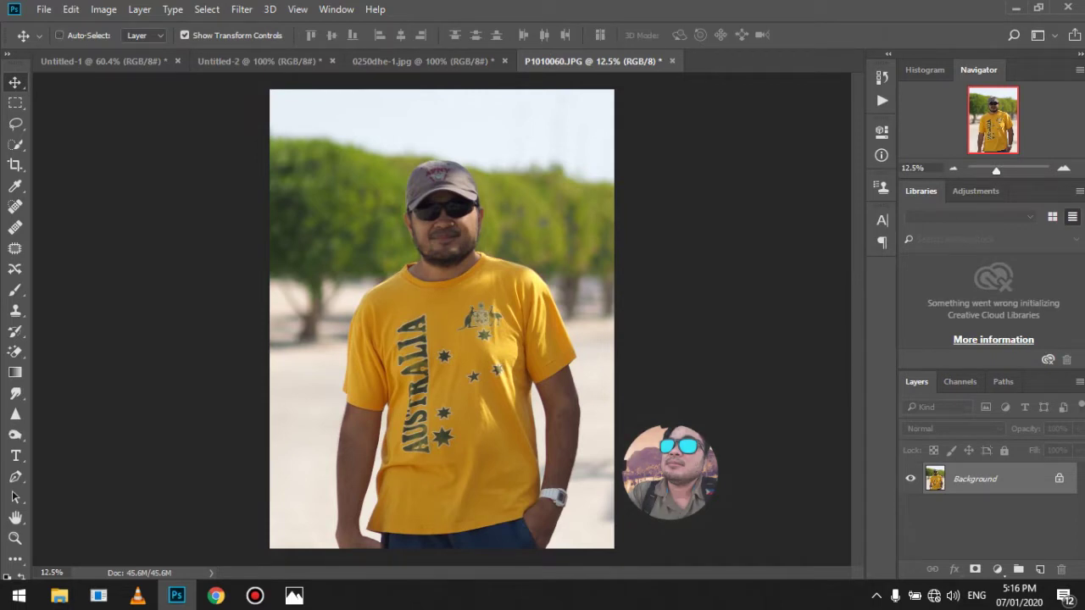
key(ctrl+j)
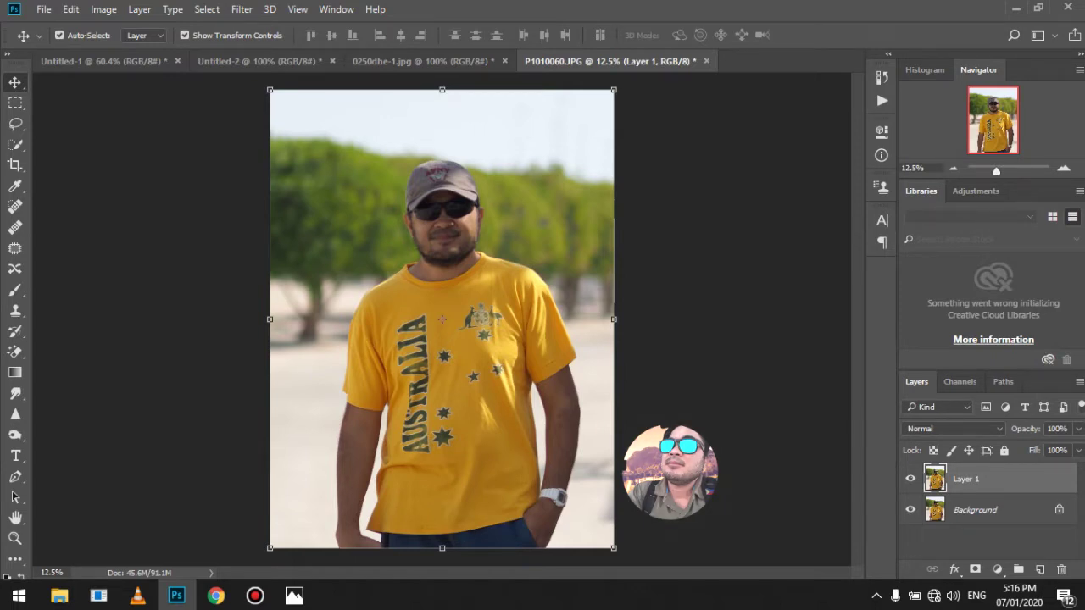
click(974, 510)
click(967, 480)
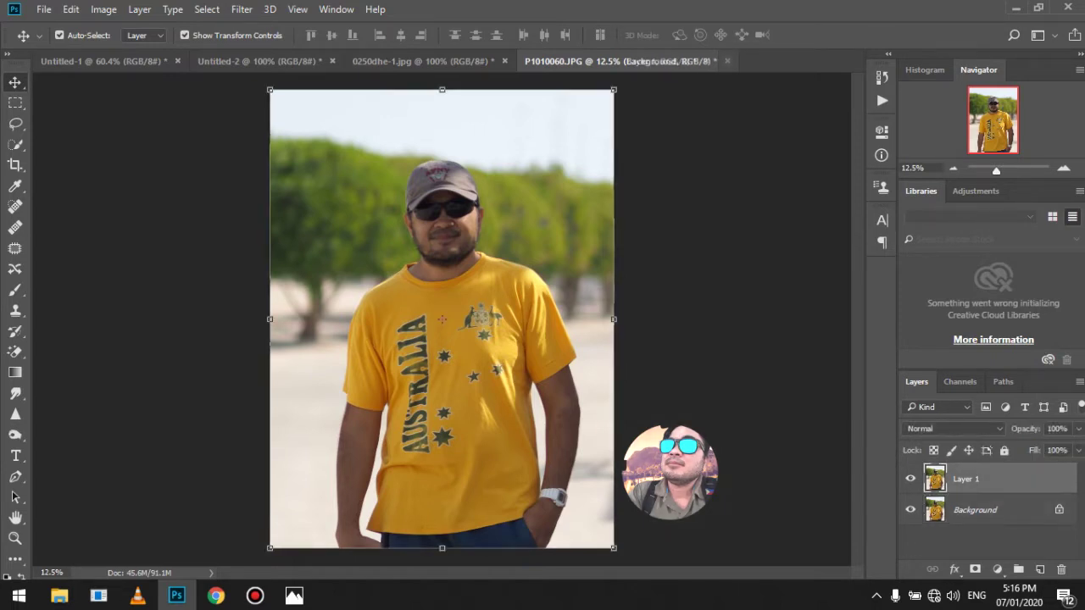
click(975, 511)
key(alt+bracketright)
key(alt+bracketleft)
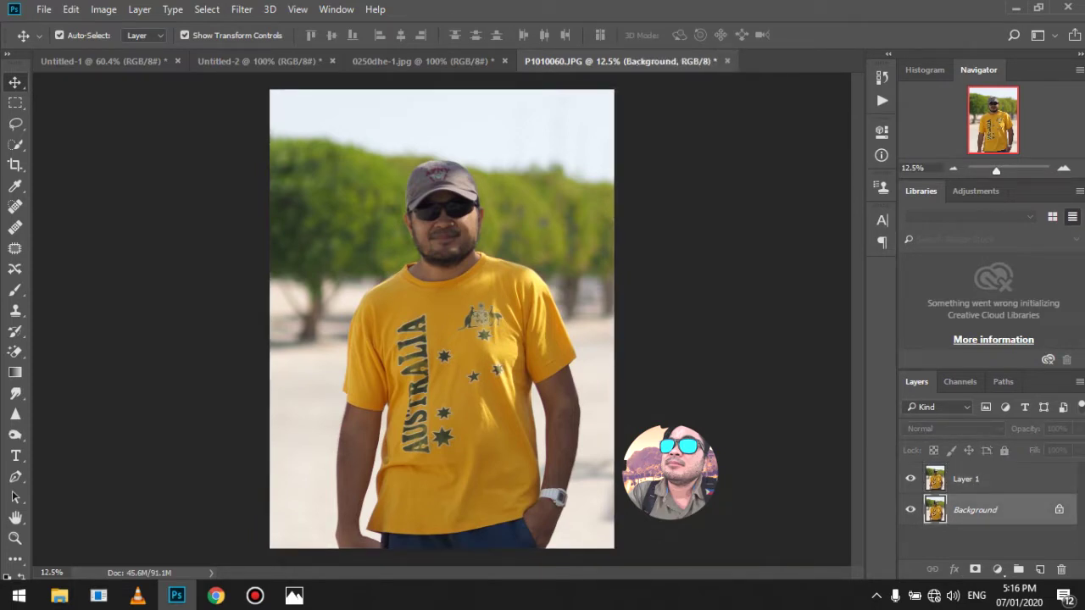
key(alt+bracketright)
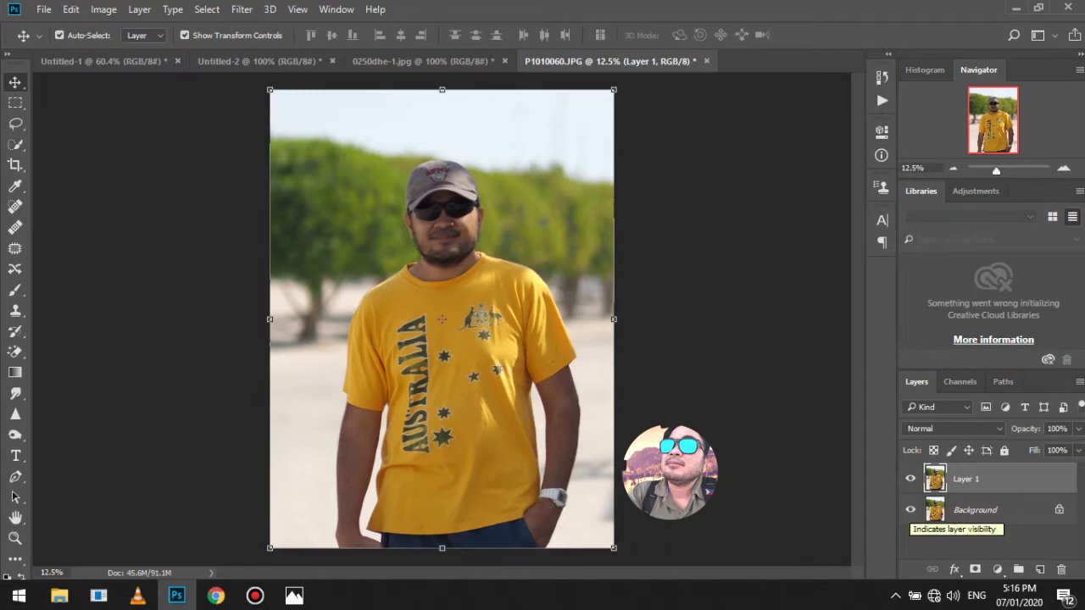
Step: Hide the Background layer and select Layer 1 for editing
click(910, 509)
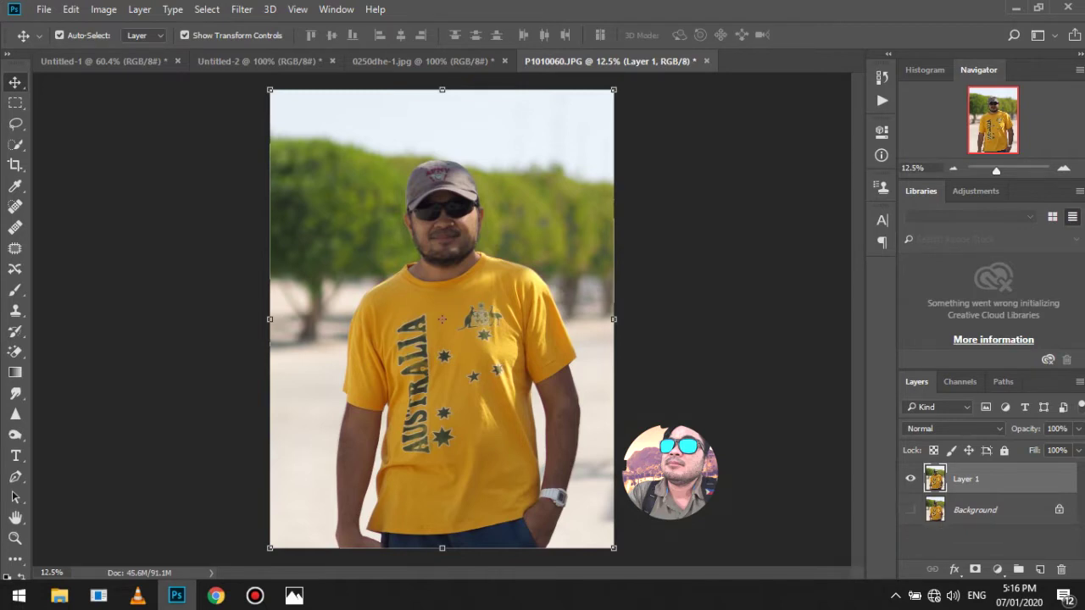
click(974, 544)
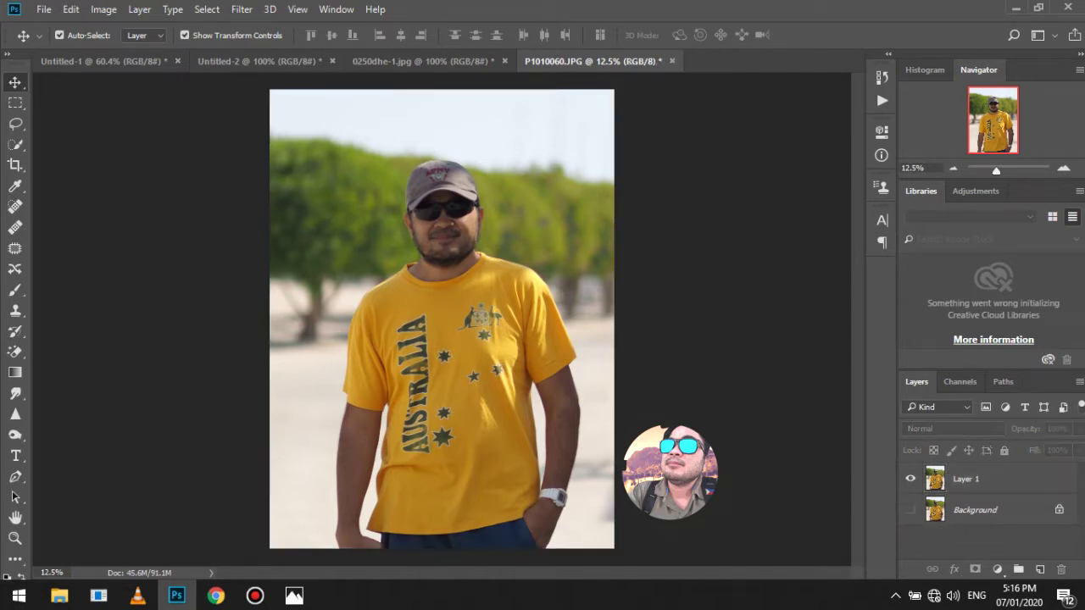
click(1000, 479)
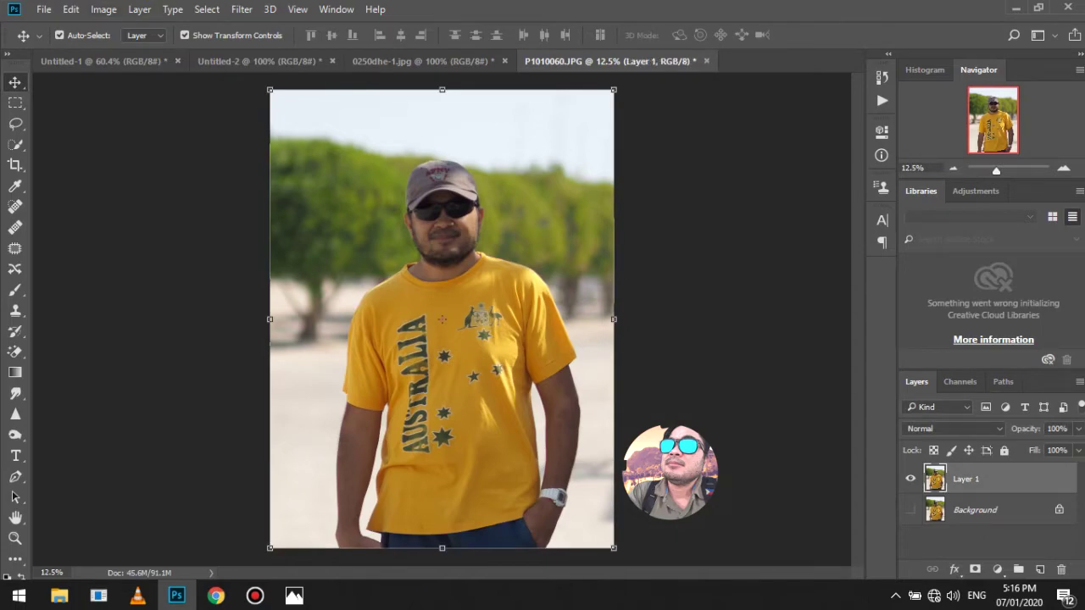
Step: Start an Exposure adjustment on Layer 1 and set its Offset to -0.0197
click(103, 9)
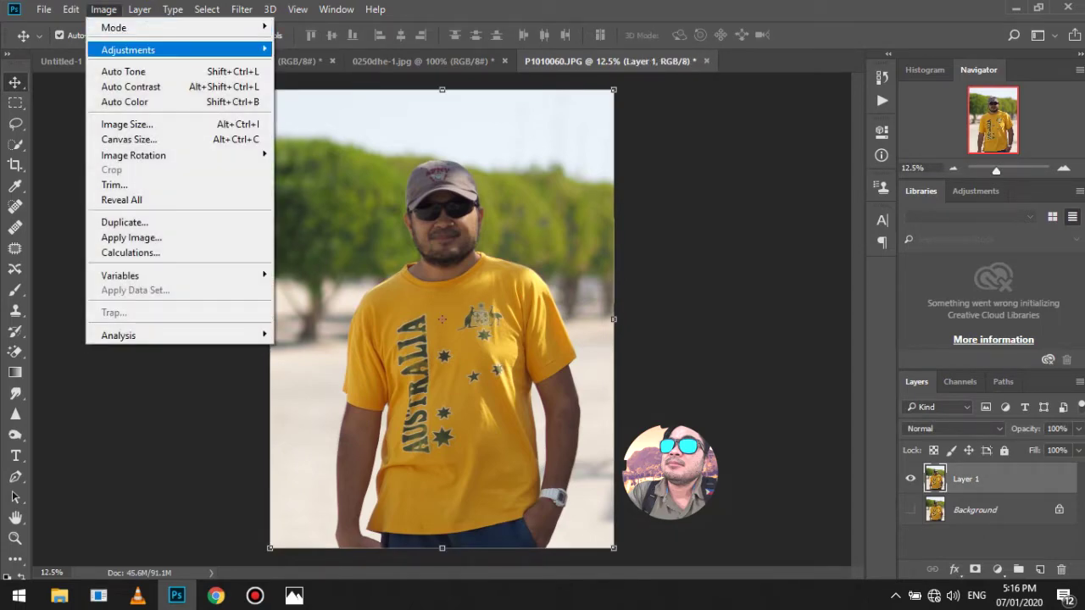
mouse_move(127, 50)
click(307, 95)
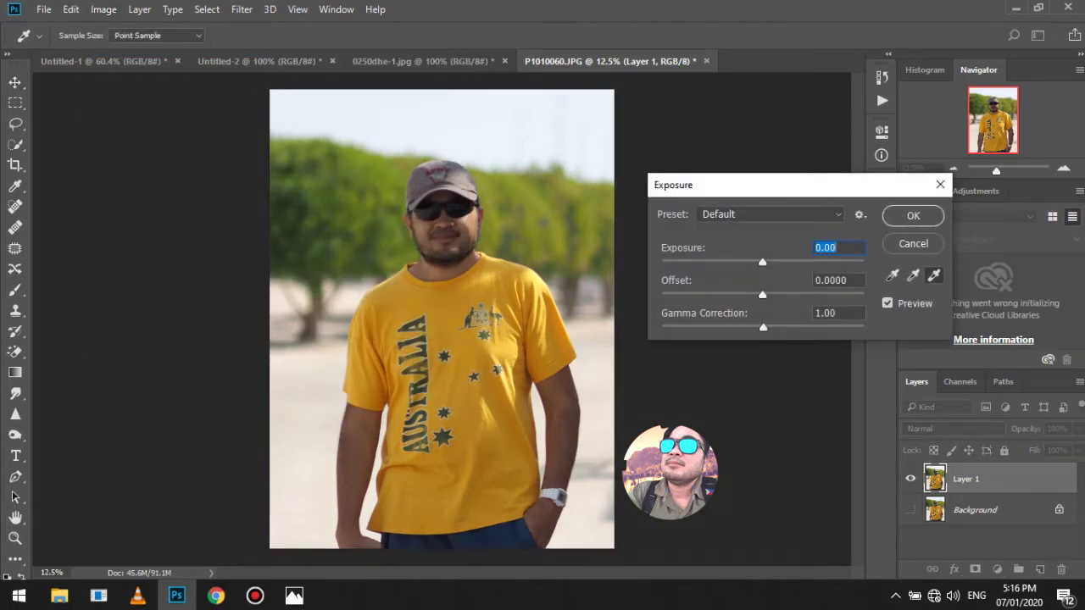
mouse_move(763, 262)
mouse_down()
mouse_move(802, 263)
mouse_move(749, 263)
mouse_move(775, 263)
mouse_move(764, 263)
mouse_up()
key(Tab)
key(shift+Down)
key(shift+Down)
key(shift+Down)
key(shift+Down)
key(shift+Down)
key(shift+Up)
key(shift+Up)
key(shift+Up)
key(shift+Up)
key(shift+Up)
key(shift+Up)
key(shift+Up)
key(shift+Down)
key(shift+Down)
key(shift+Down)
key(shift+Down)
key(shift+Down)
key(shift+Down)
key(shift+Down)
key(shift+Down)
key(shift+Down)
key(shift+Down)
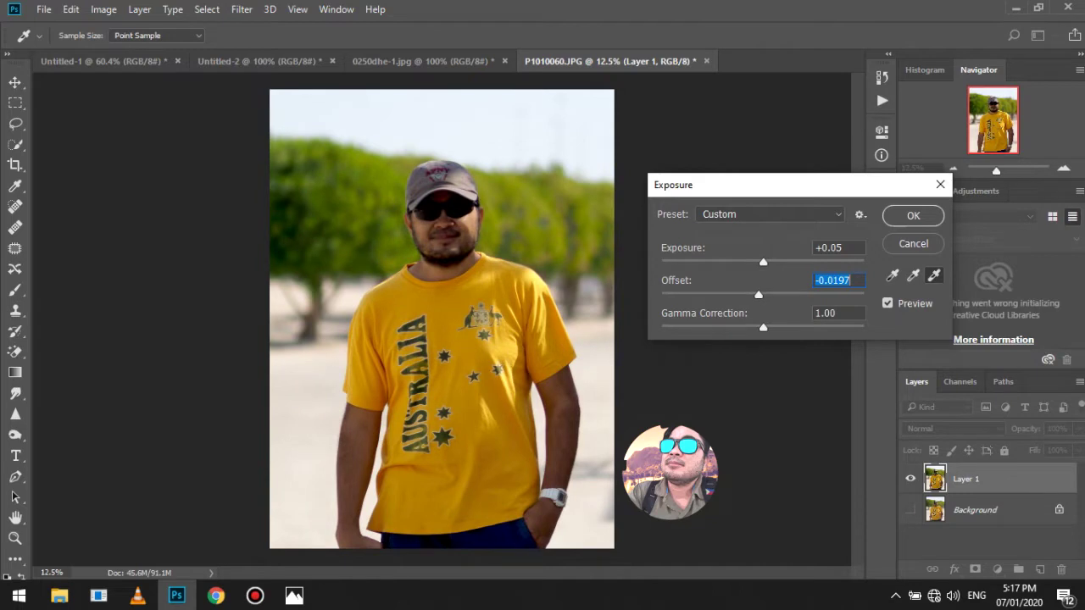
Step: Set the Exposure value to +0.37 and apply the adjustment to Layer 1
key(shift+Tab)
key(shift+Up)
key(shift+Up)
key(shift+Up)
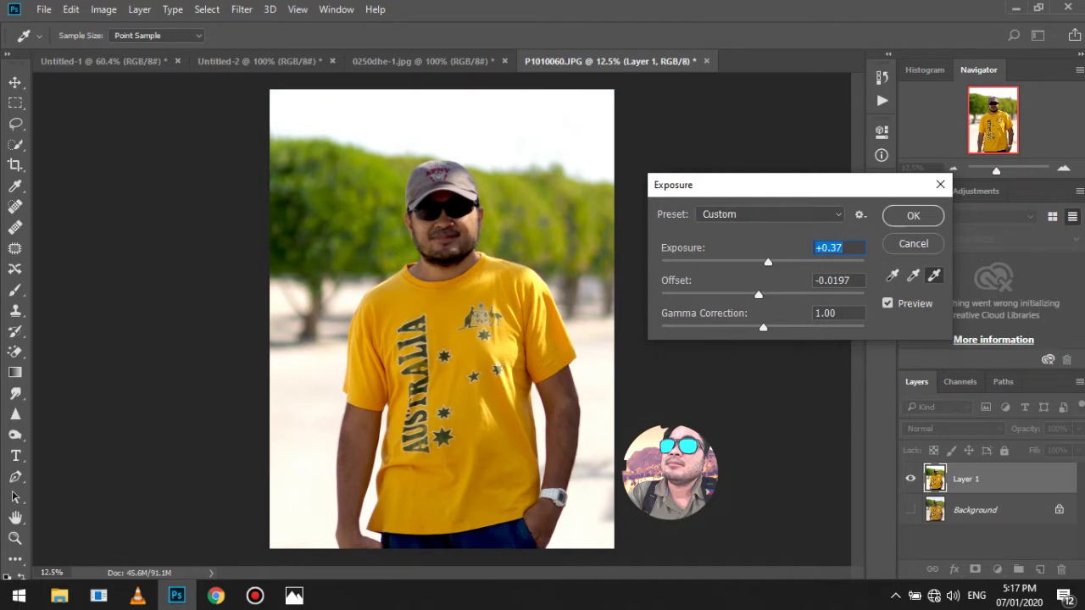
key(Return)
key(v)
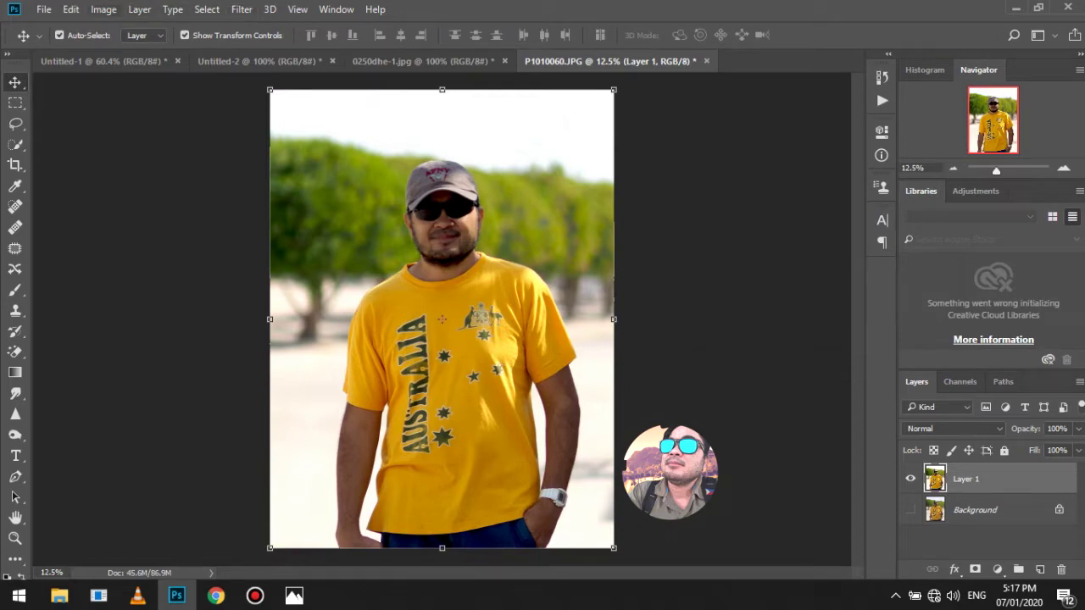
click(104, 9)
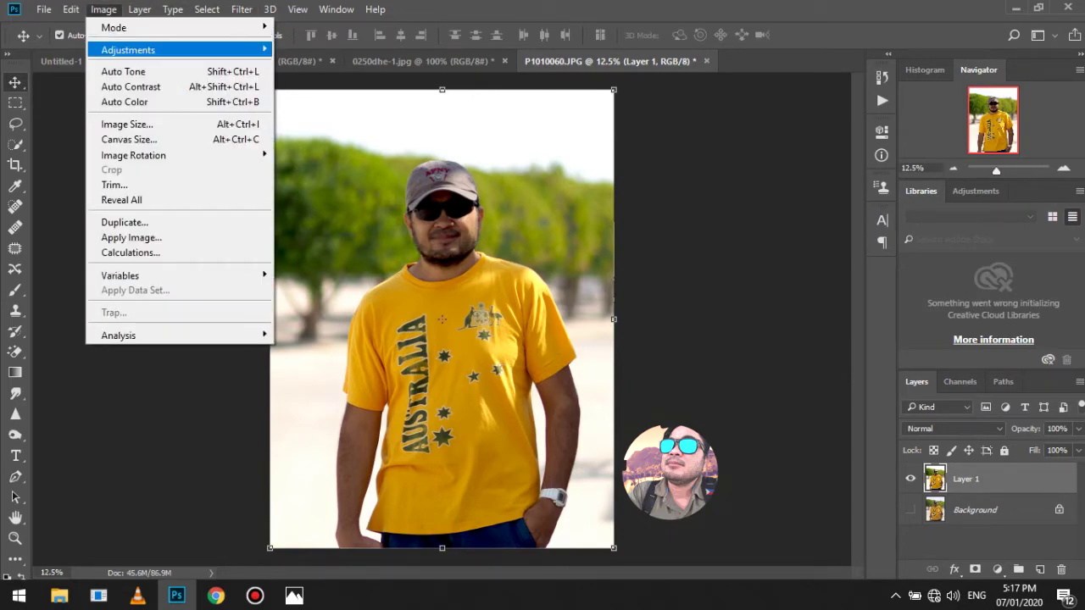
mouse_move(128, 50)
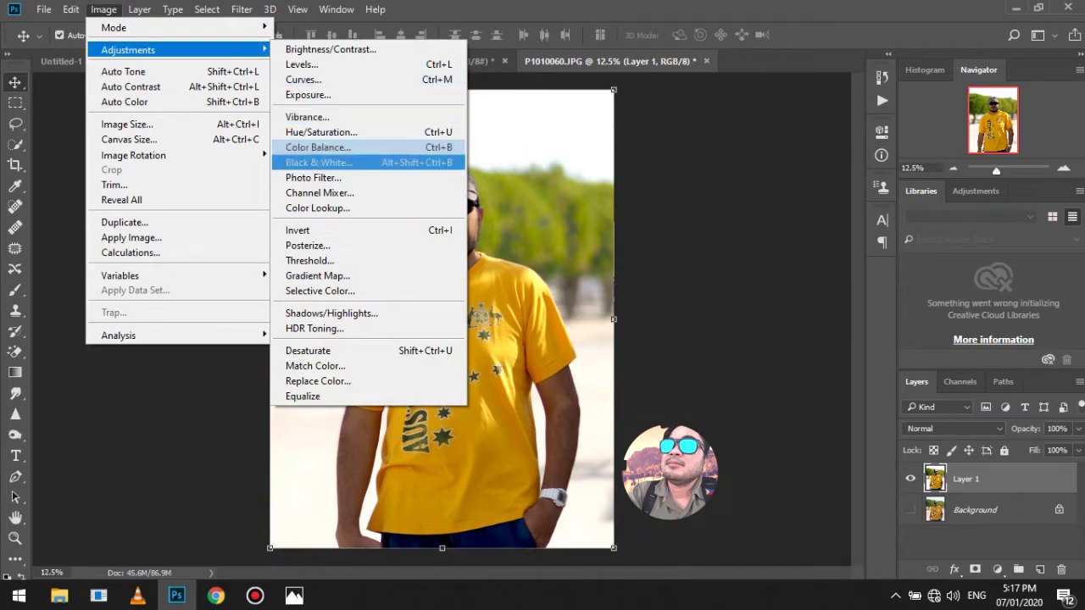
click(319, 163)
key(ctrl+alt+shift+b)
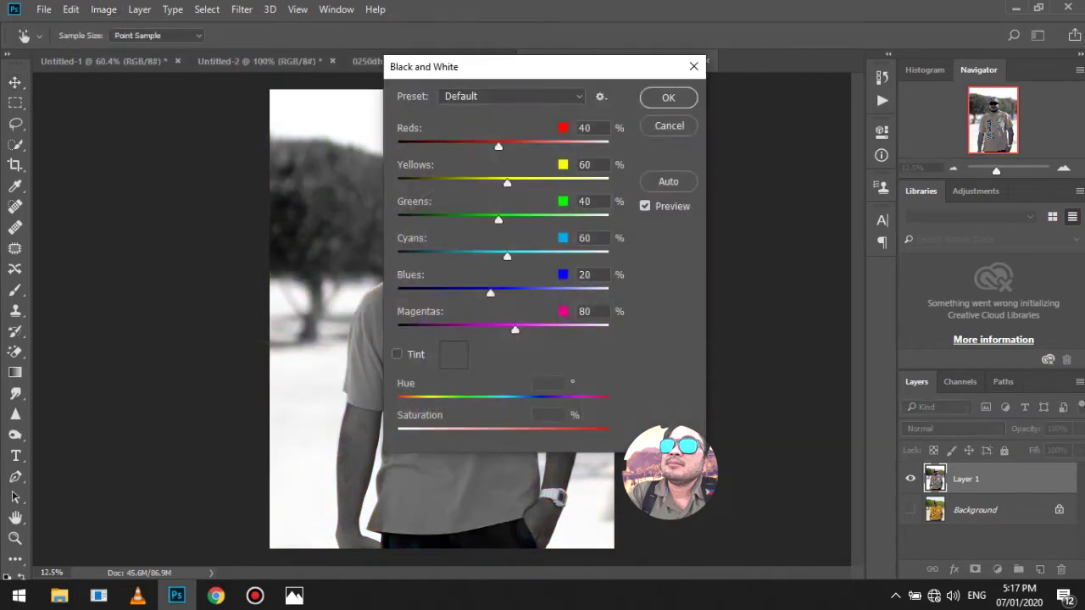
drag(613, 73, 965, 72)
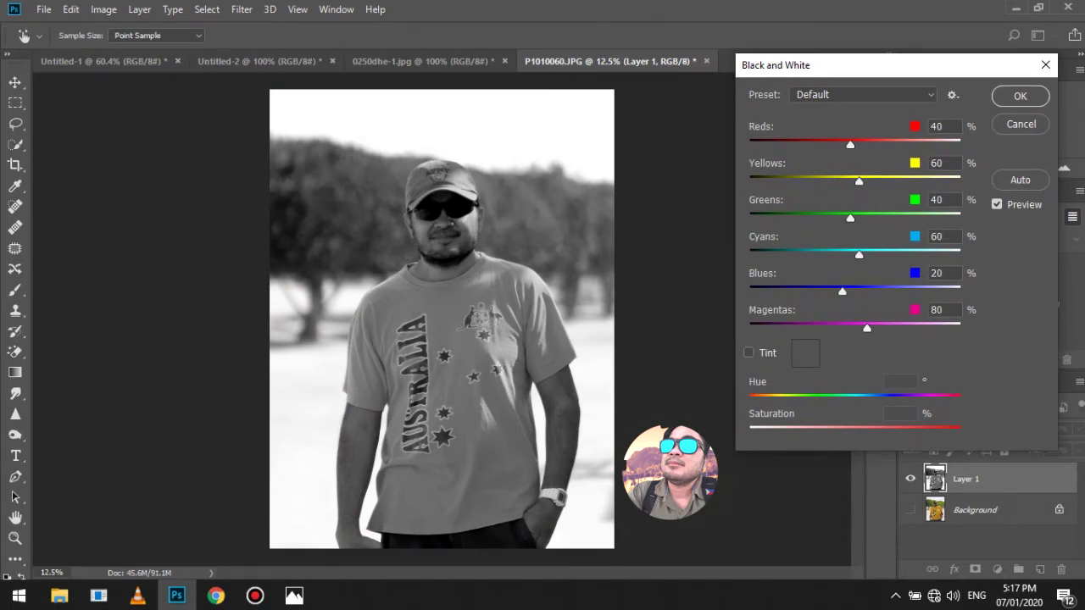
drag(850, 145, 853, 180)
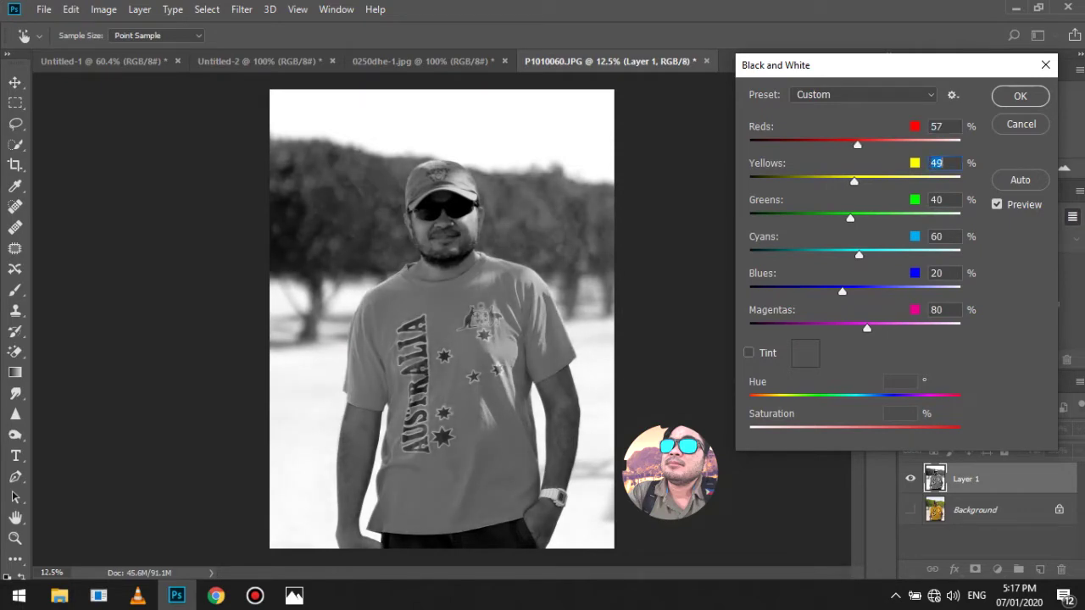
mouse_move(850, 218)
mouse_down()
mouse_move(860, 218)
mouse_move(845, 218)
mouse_up()
drag(859, 255, 840, 254)
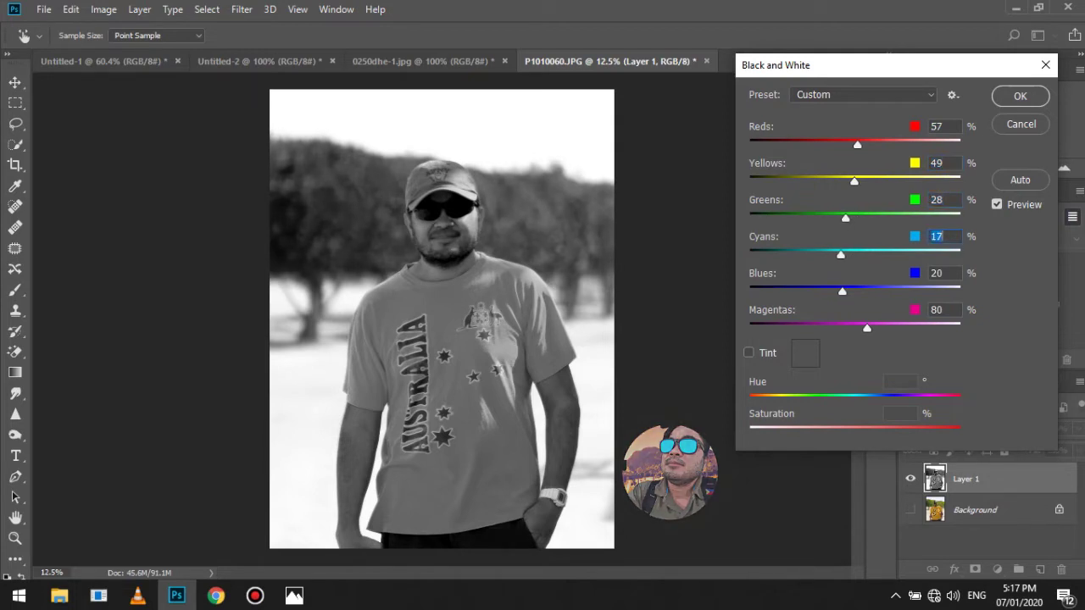
mouse_move(866, 327)
mouse_down()
mouse_move(892, 327)
mouse_move(848, 327)
mouse_up()
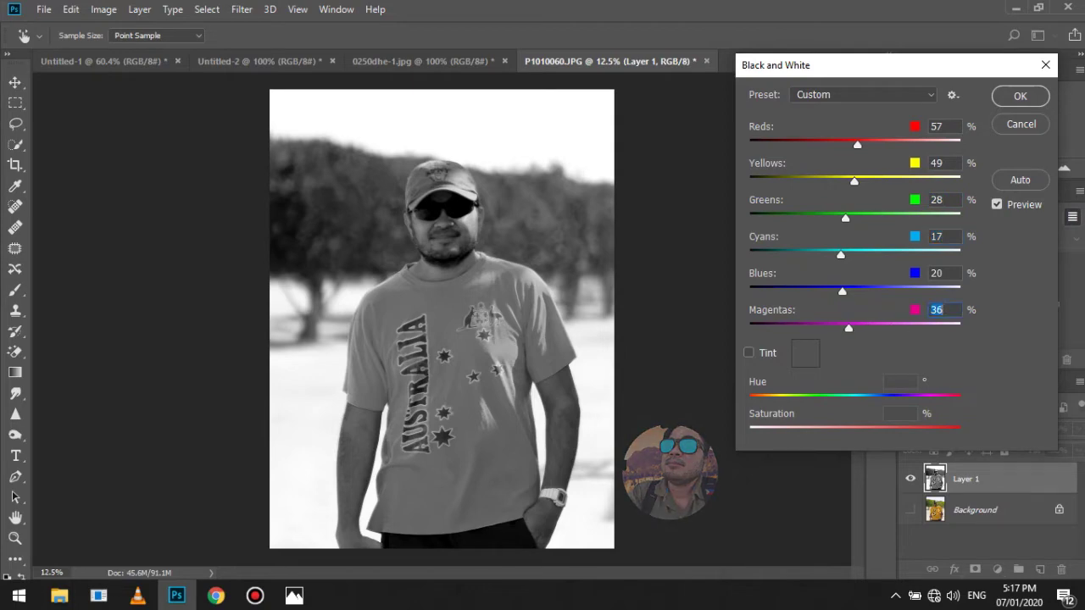
click(1020, 124)
click(736, 280)
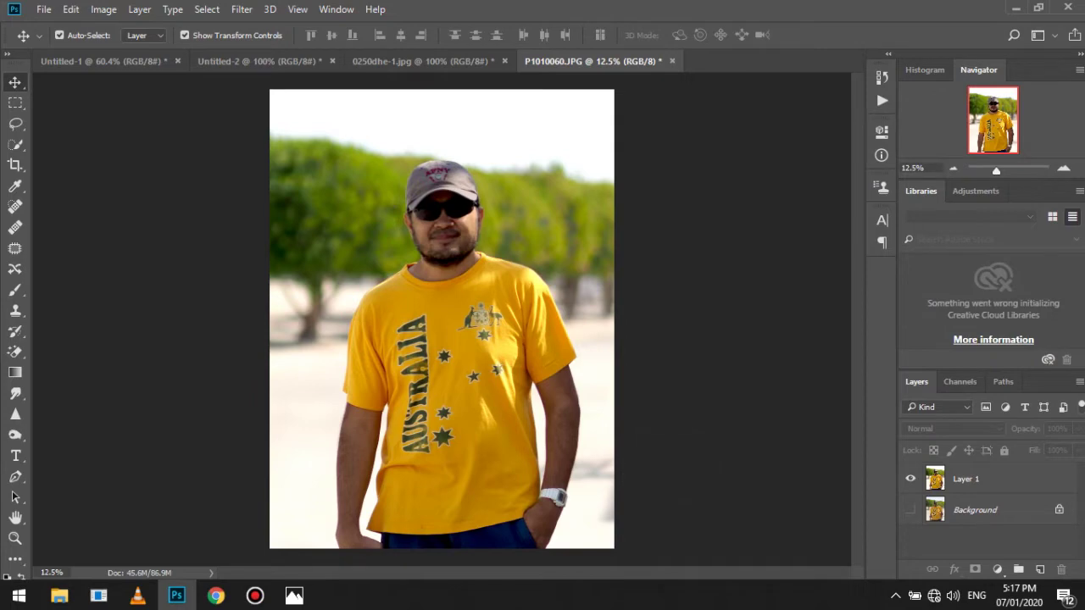
Step: Select Layer 1 and open the Filter Gallery on it with the artistic Poster Edges filter chosen
click(242, 9)
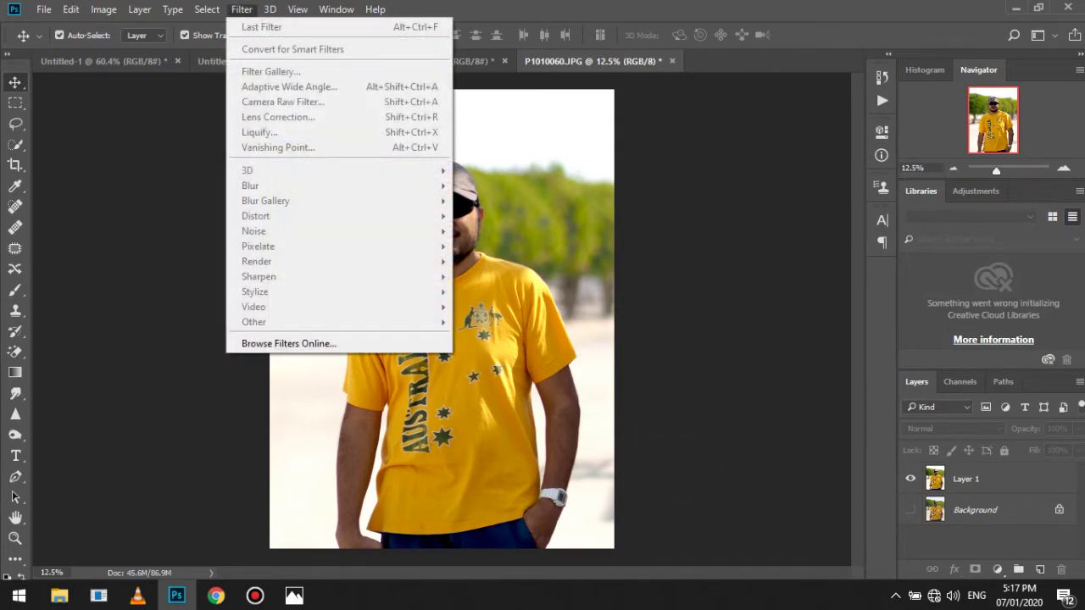
key(Escape)
click(991, 478)
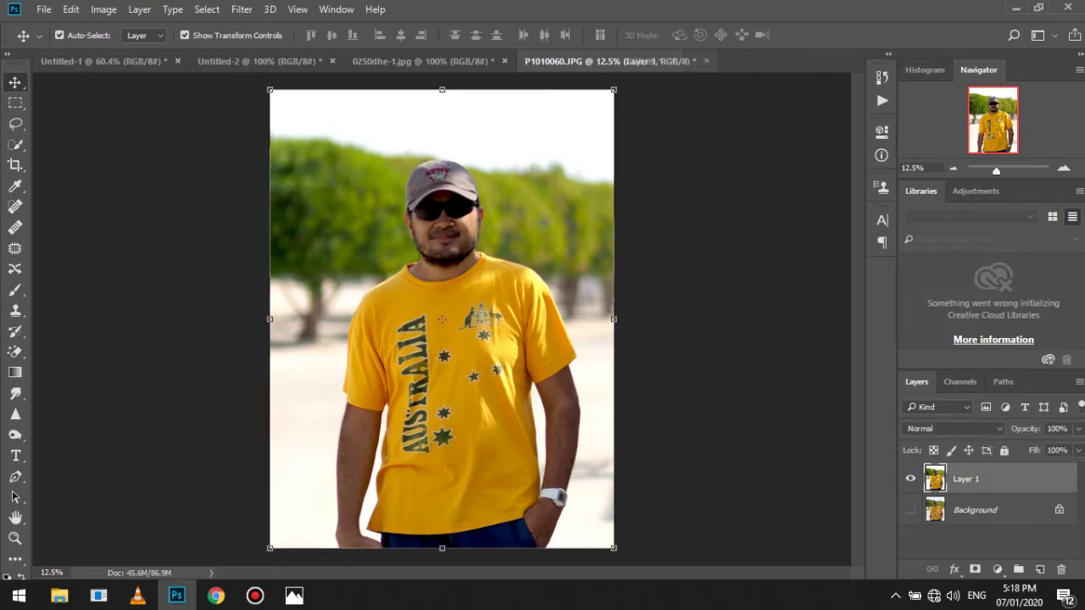
key(alt+t)
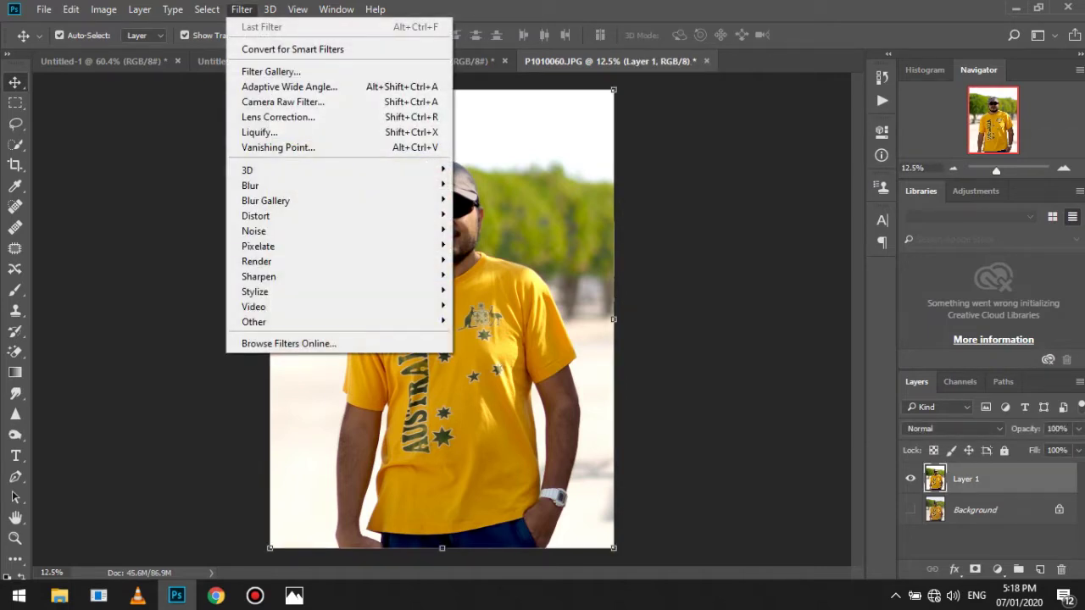
key(Down)
key(Down)
key(Down)
key(Return)
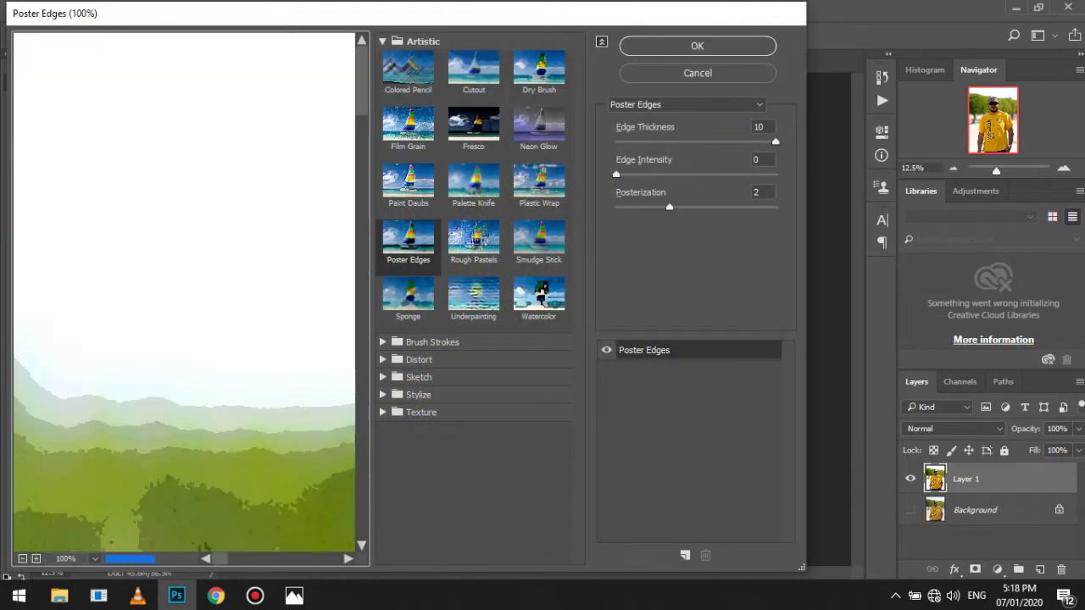
click(23, 559)
click(23, 559)
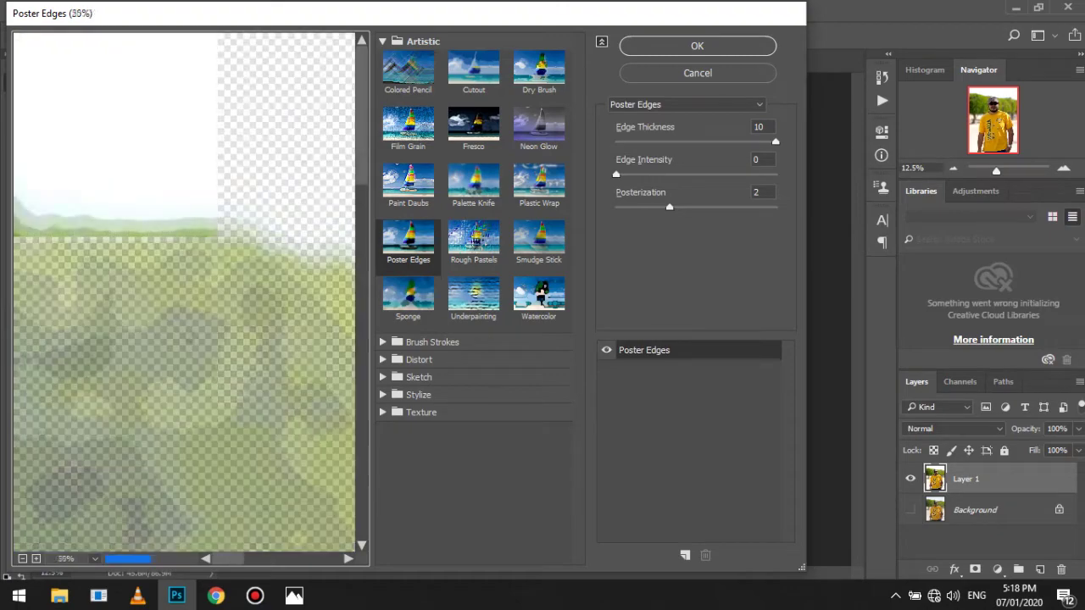
key(ctrl+minus)
key(ctrl+minus)
key(ctrl+minus)
key(ctrl+minus)
key(ctrl+minus)
key(ctrl+minus)
key(ctrl+minus)
key(ctrl+minus)
key(ctrl+minus)
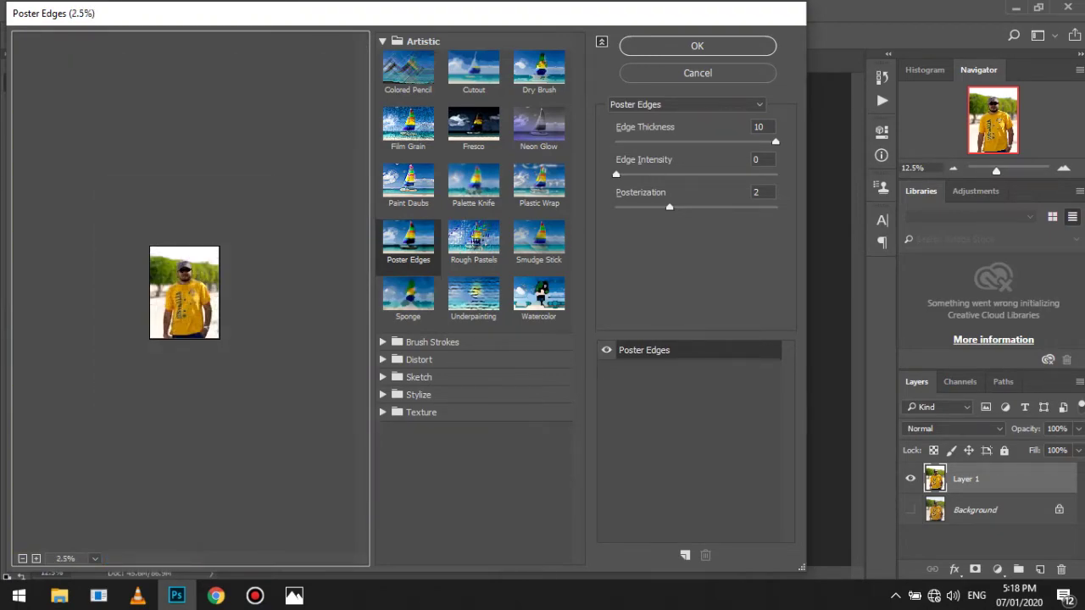
key(ctrl+plus)
key(ctrl+plus)
key(ctrl+plus)
key(ctrl+plus)
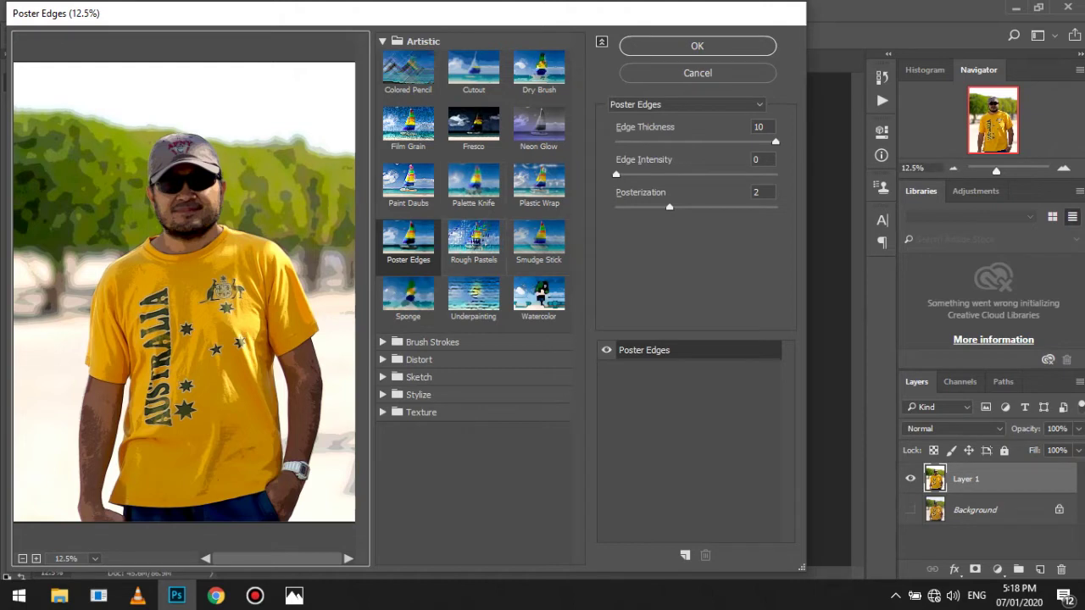
click(409, 241)
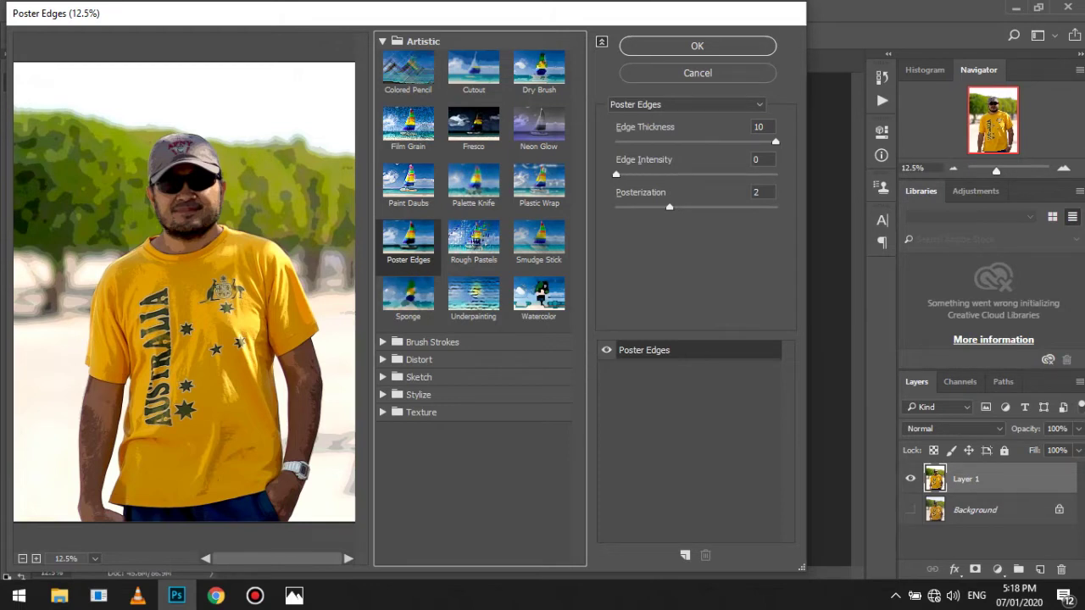
Step: Apply Poster Edges to Layer 1 with Edge Thickness 9, Edge Intensity 3 and Posterization 4
drag(616, 175, 649, 174)
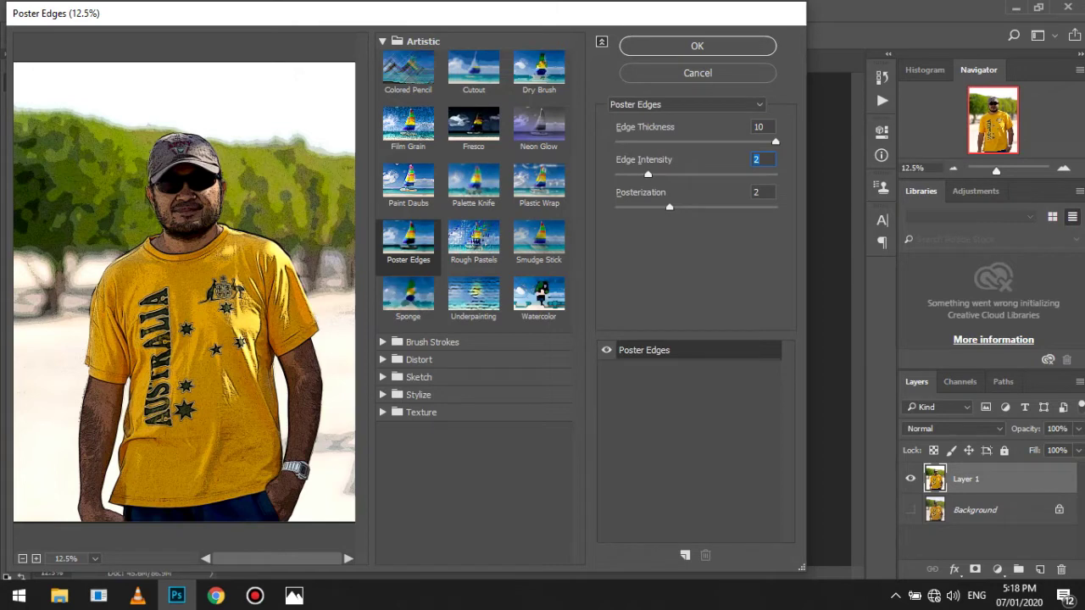
key(shift+Tab)
key(Down)
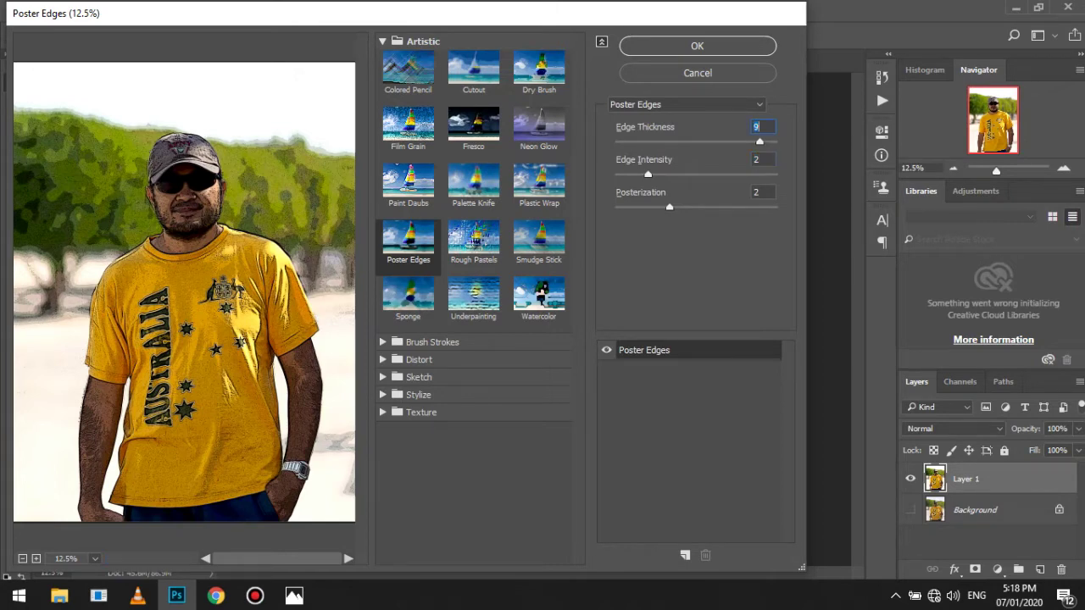
key(Tab)
key(Tab)
key(Up)
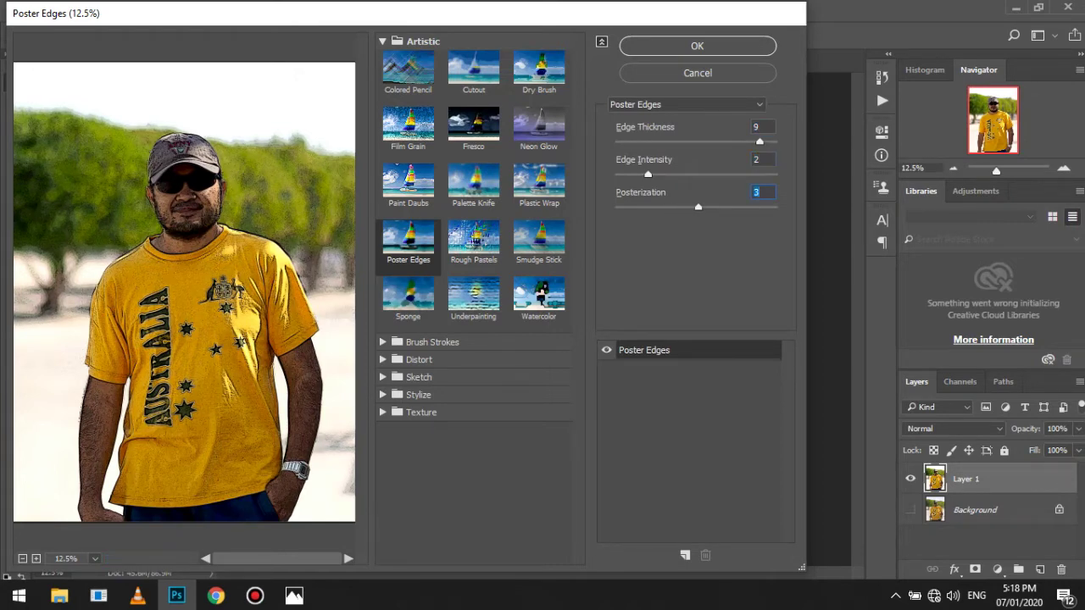
key(Up)
key(shift+Tab)
key(Up)
key(Up)
key(Down)
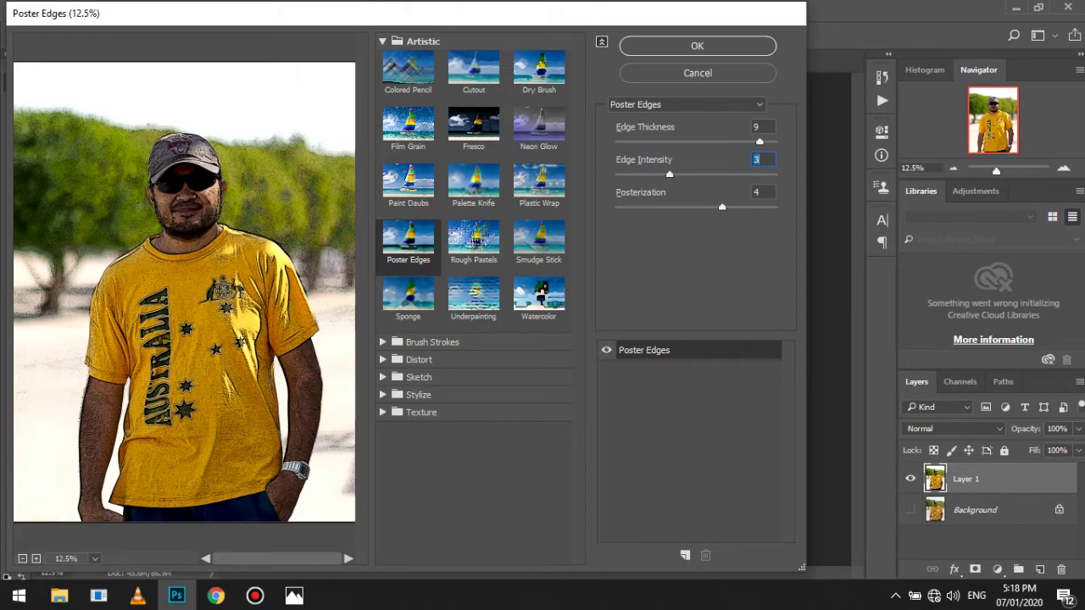
key(Return)
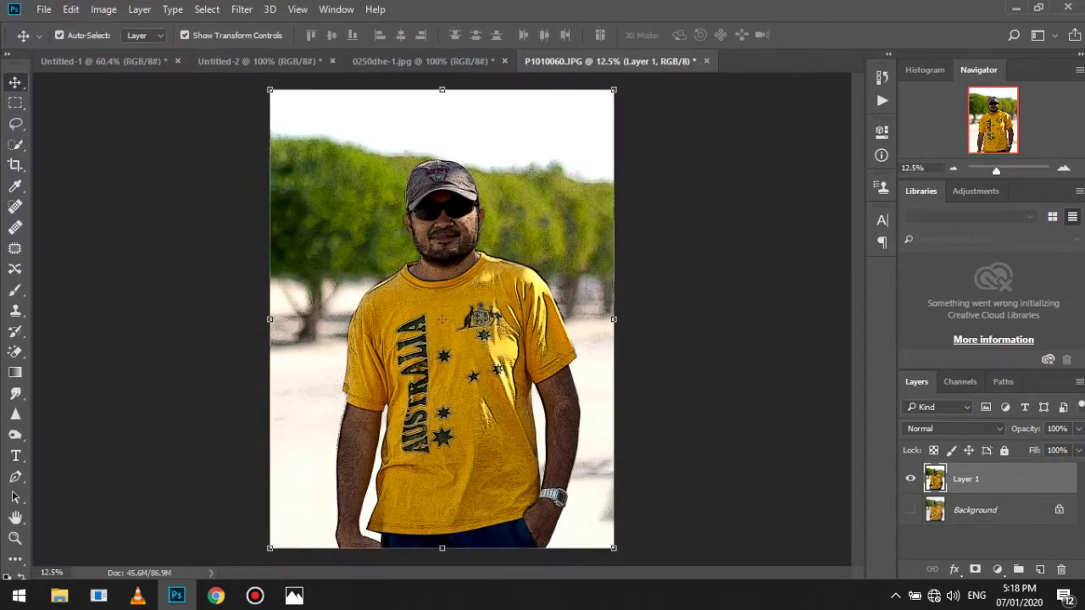
click(731, 325)
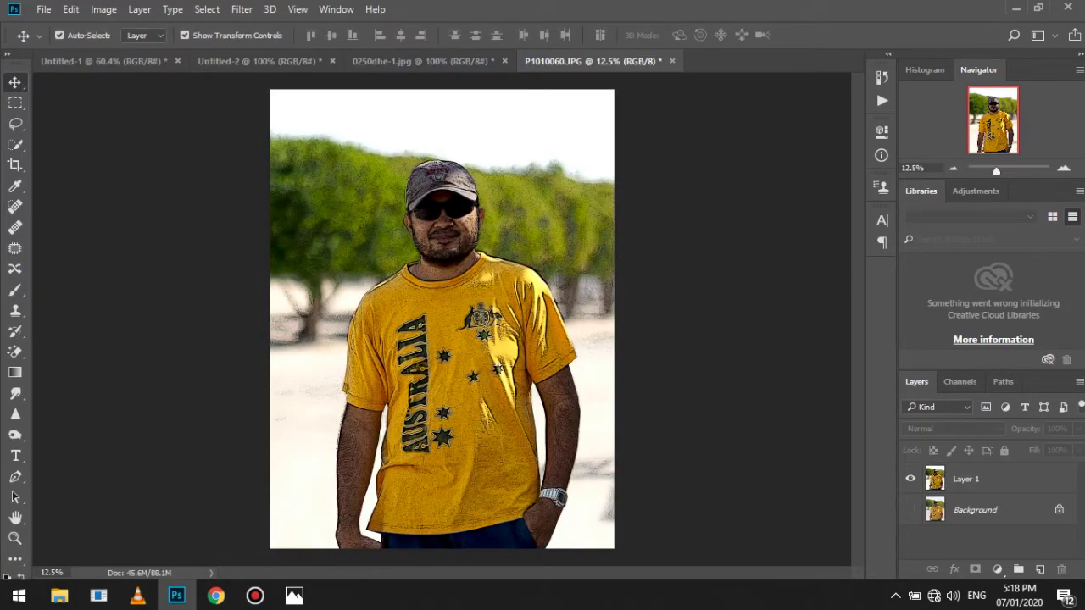
Step: Create a text box across the shirt and enter the subject's first name in it
key(t)
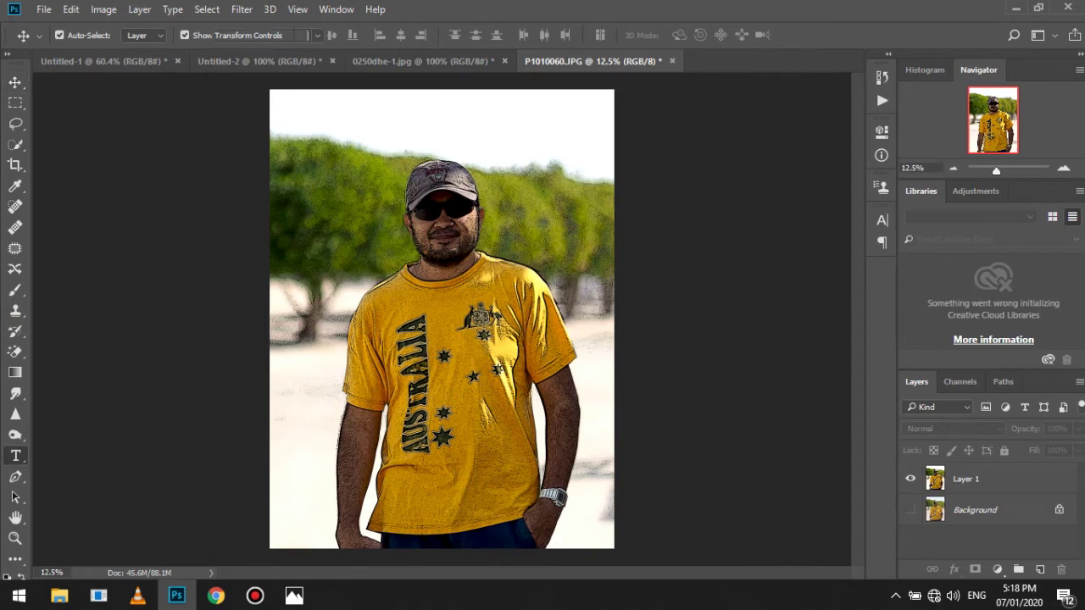
drag(304, 372, 582, 459)
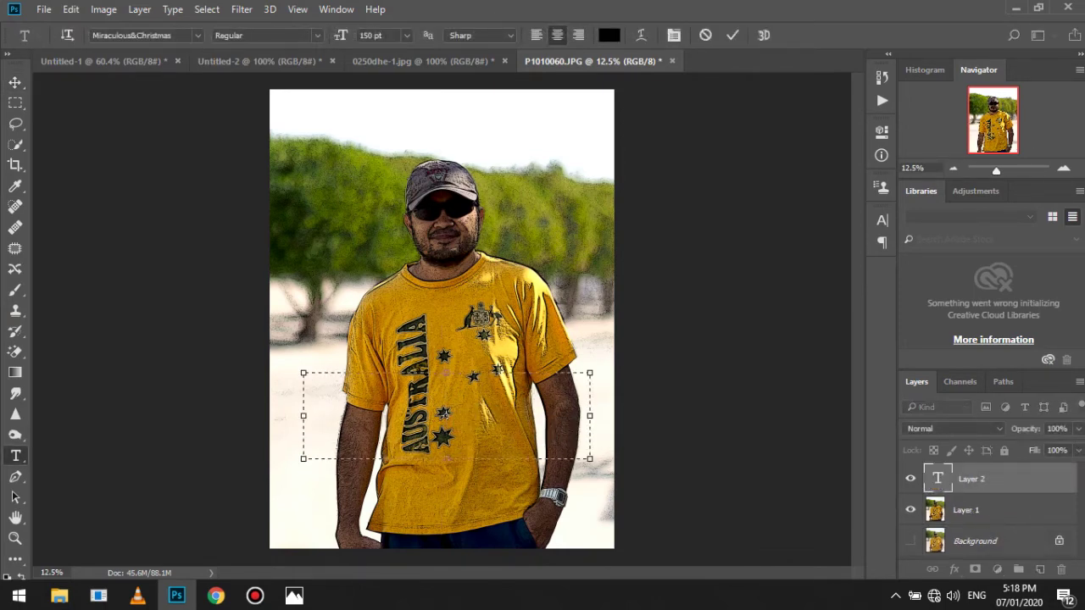
text(erw)
key(BackSpace)
key(BackSpace)
key(BackSpace)
text(Ewin)
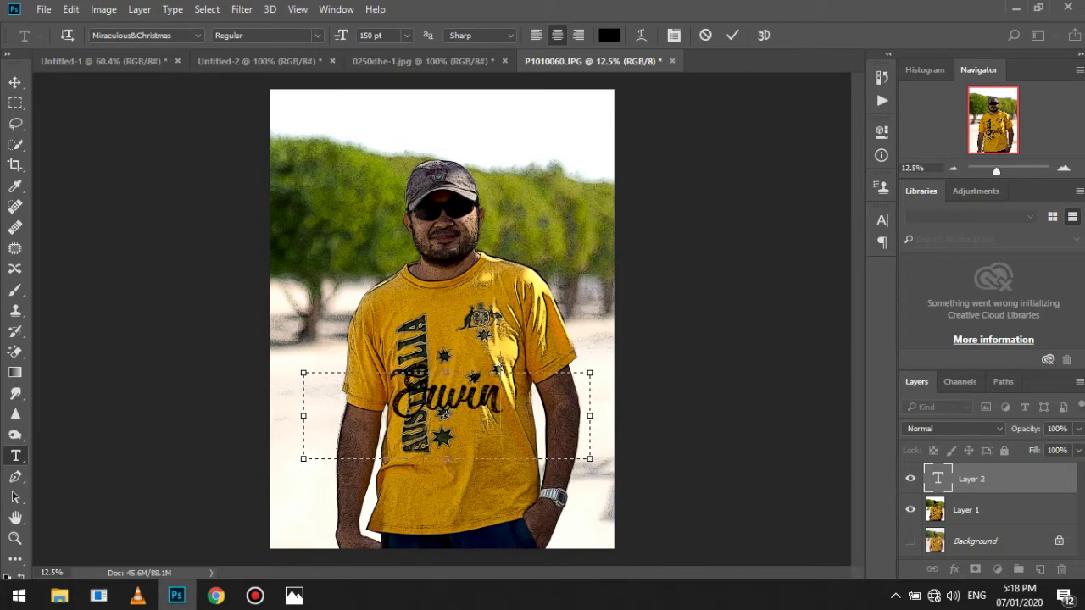
Step: Narrow the name's text box and move the text into the sky at the photo's upper left
drag(590, 459, 383, 434)
click(16, 83)
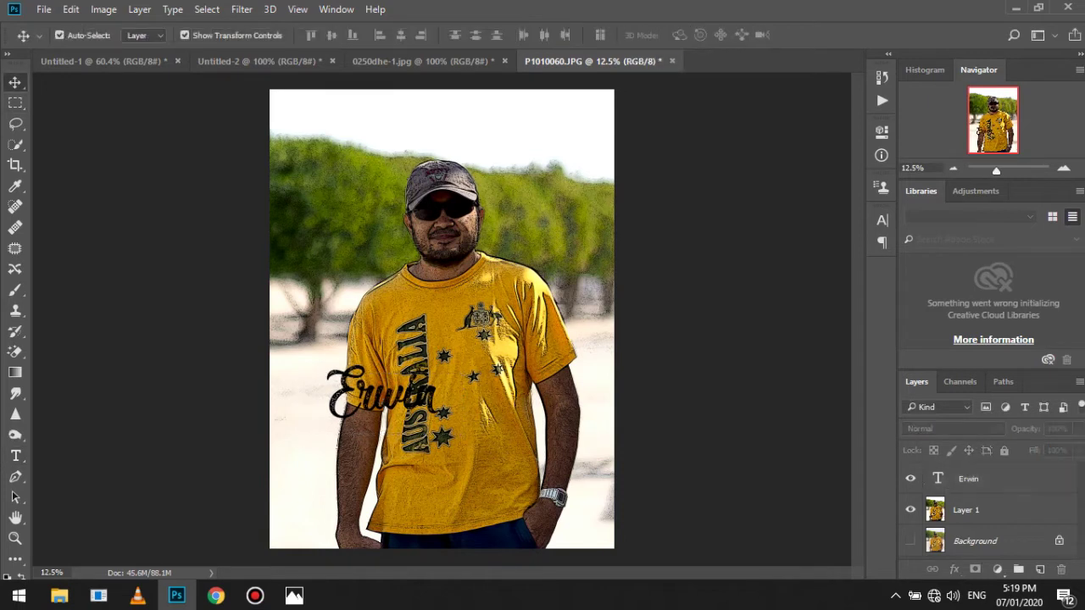
drag(381, 392, 358, 131)
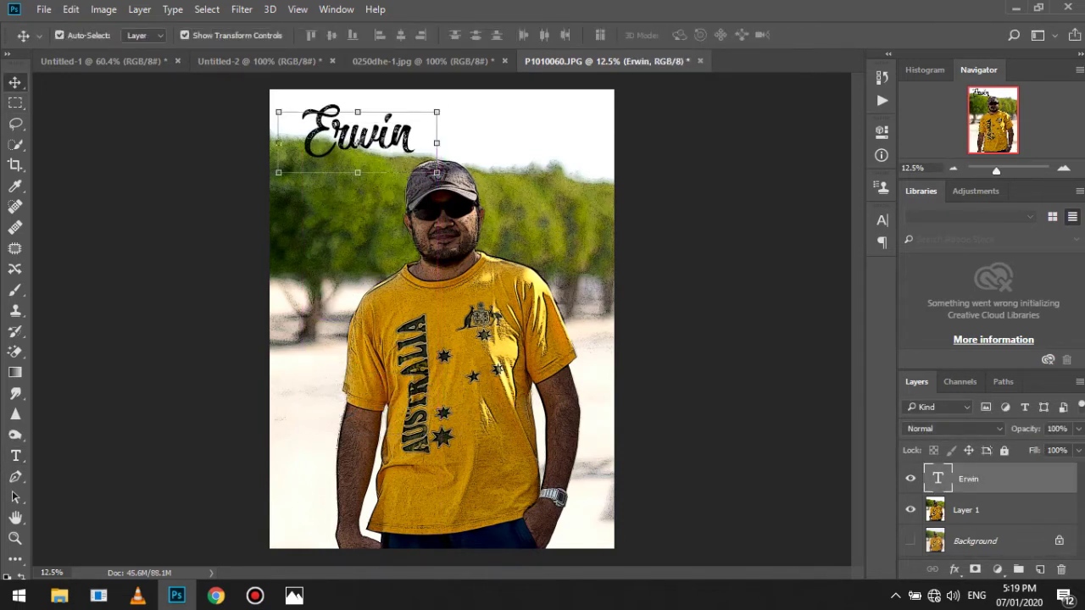
Step: Select the whole name text and change its font to Pricedown Regular
key(t)
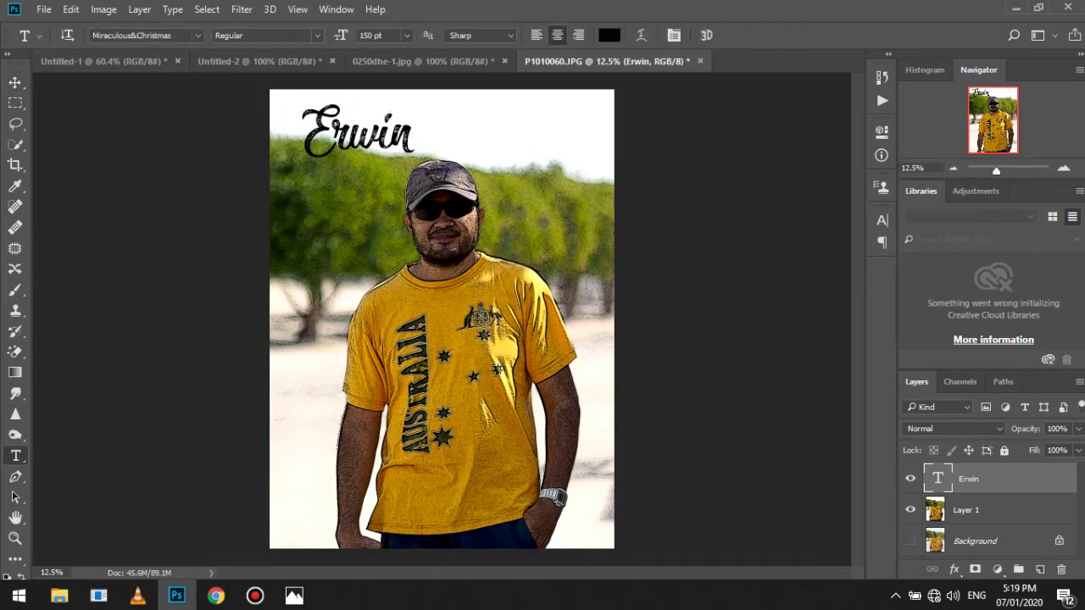
click(334, 133)
key(ctrl+a)
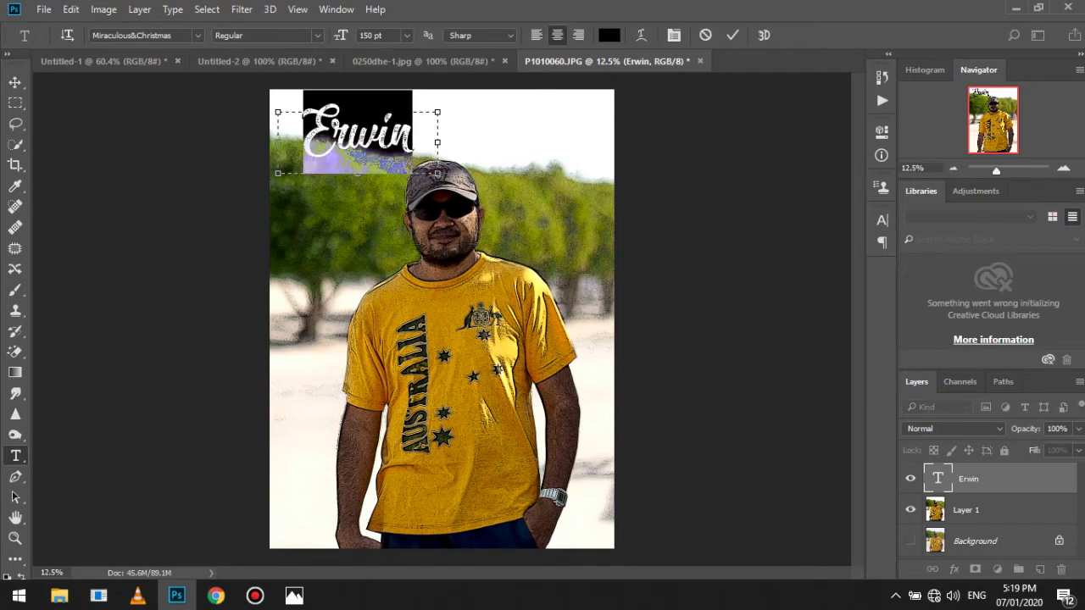
click(132, 36)
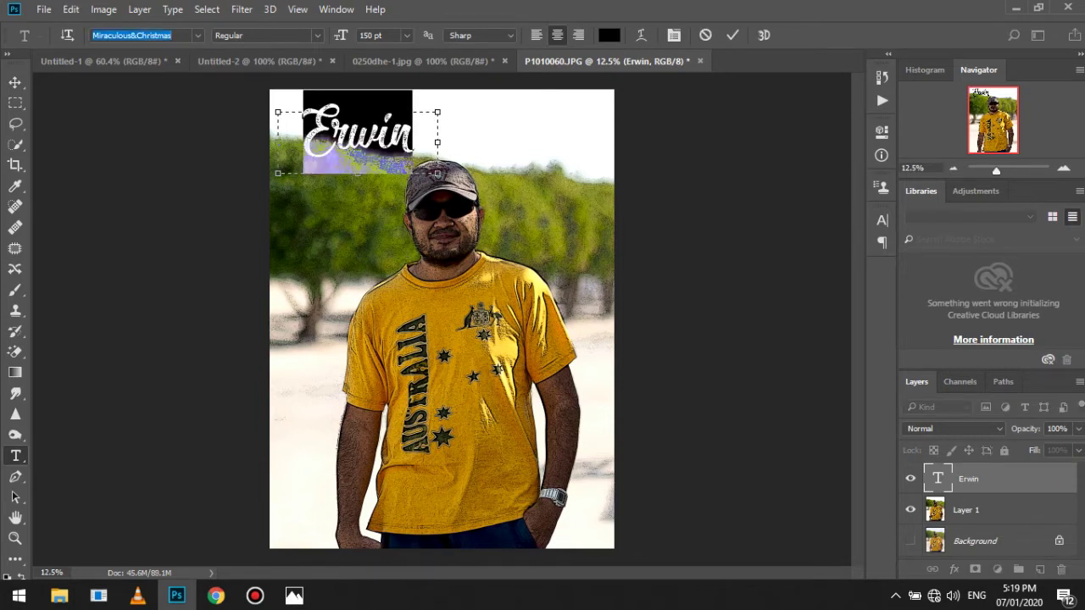
text(p)
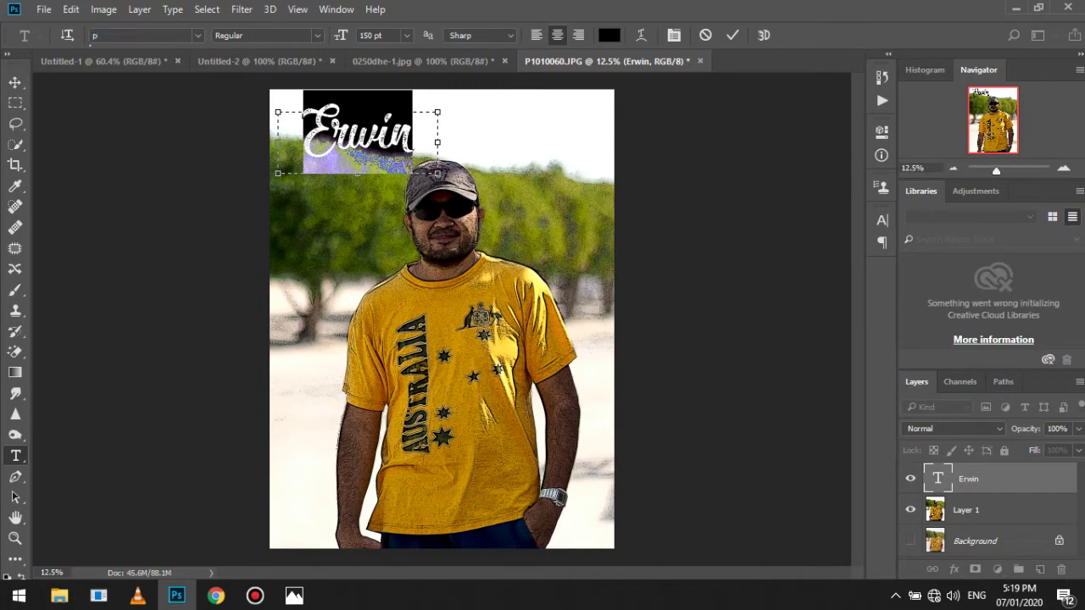
text(er)
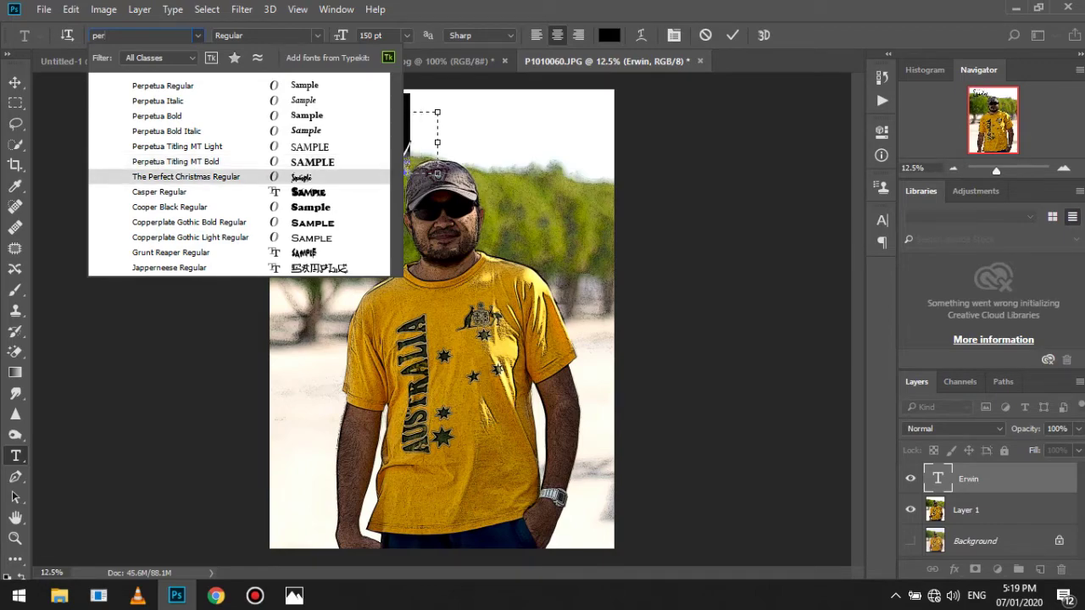
key(BackSpace)
key(BackSpace)
key(BackSpace)
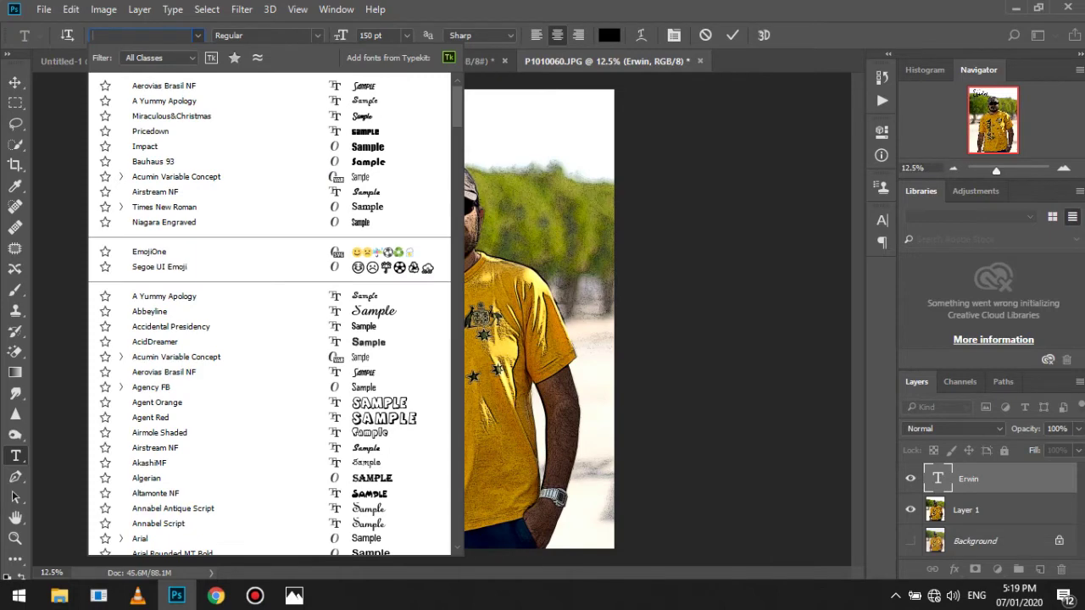
text(pre)
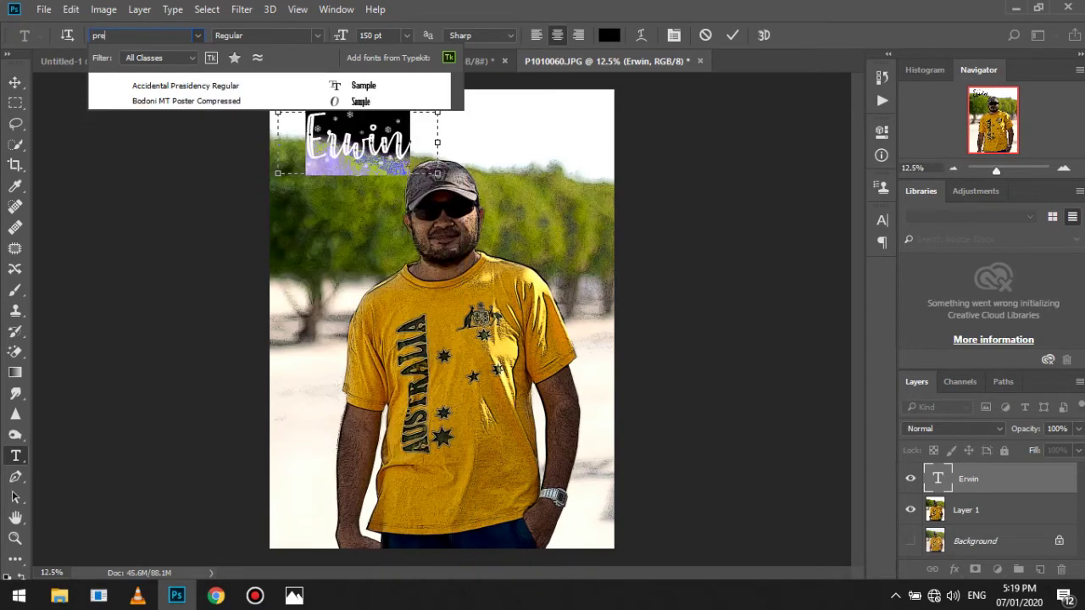
key(BackSpace)
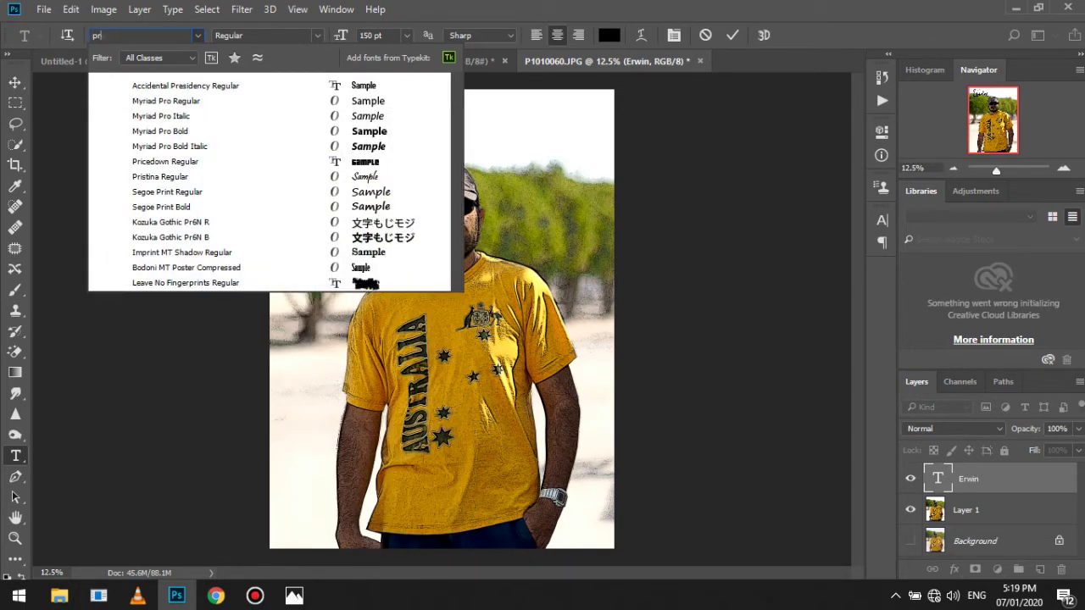
text(i)
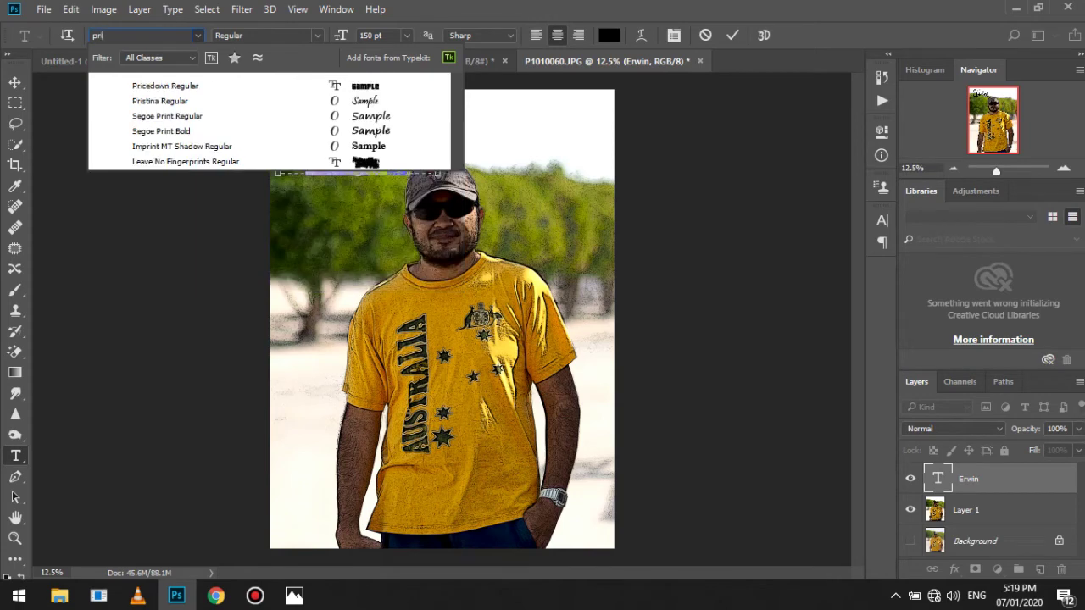
key(Down)
key(Up)
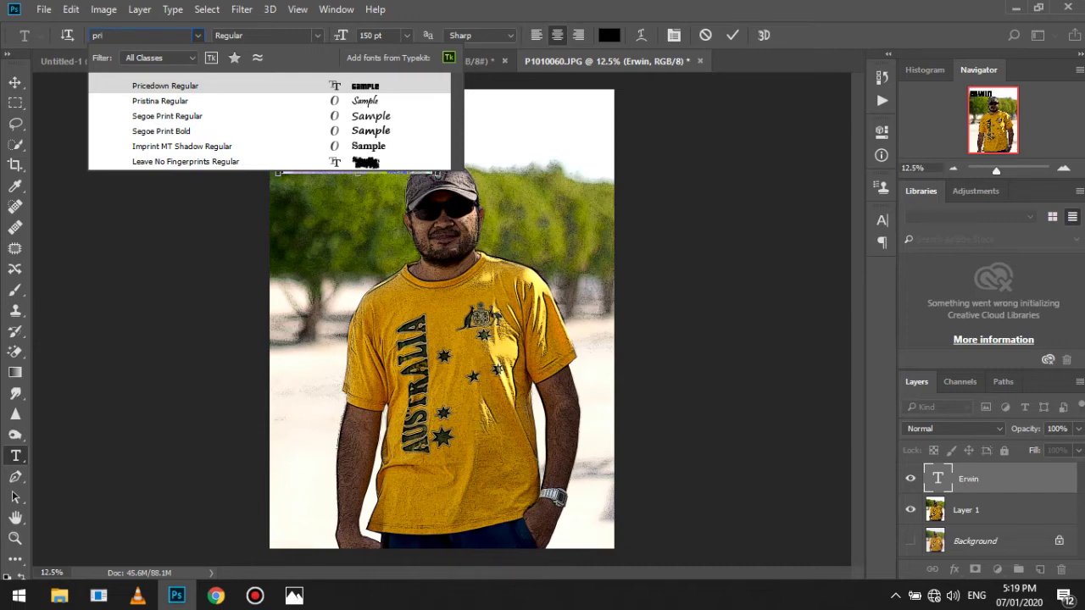
key(Return)
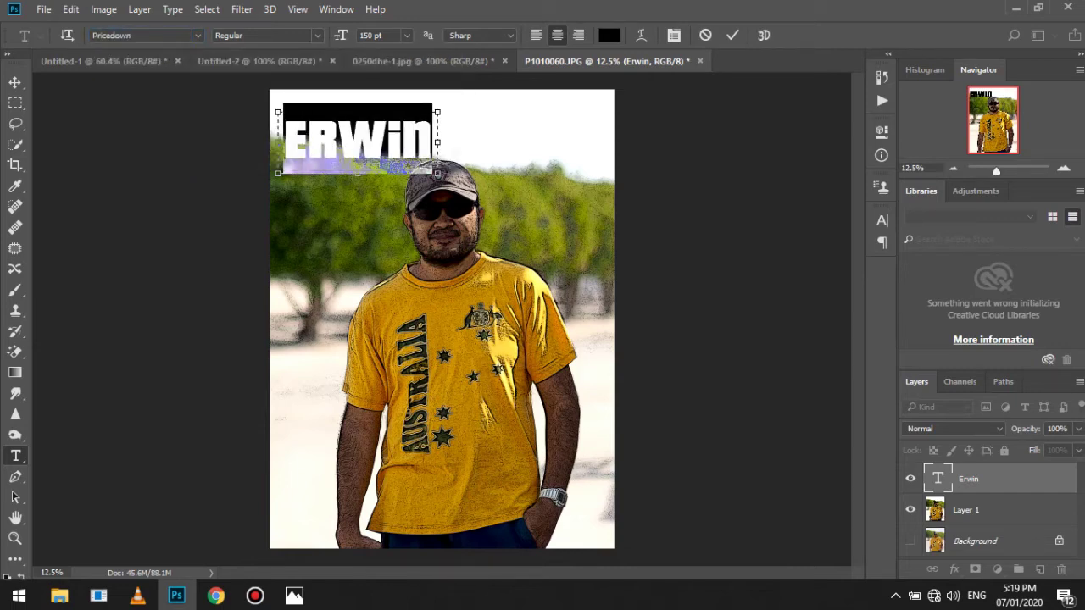
Step: Widen the name's text box slightly and move the text down over the shirt's AUSTRALIA lettering
drag(437, 142, 449, 143)
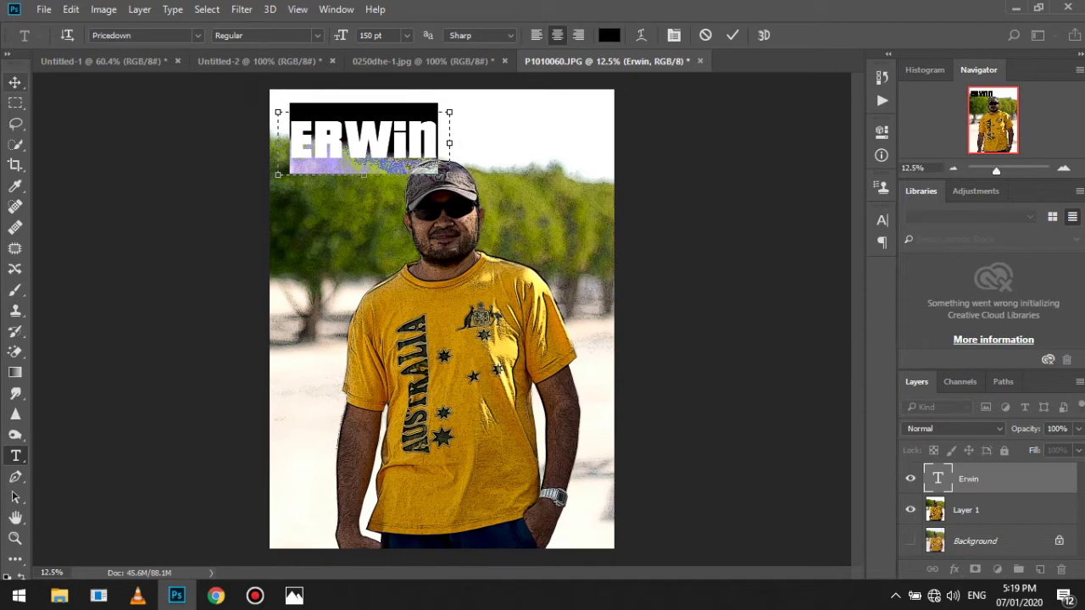
click(15, 82)
drag(362, 144, 384, 373)
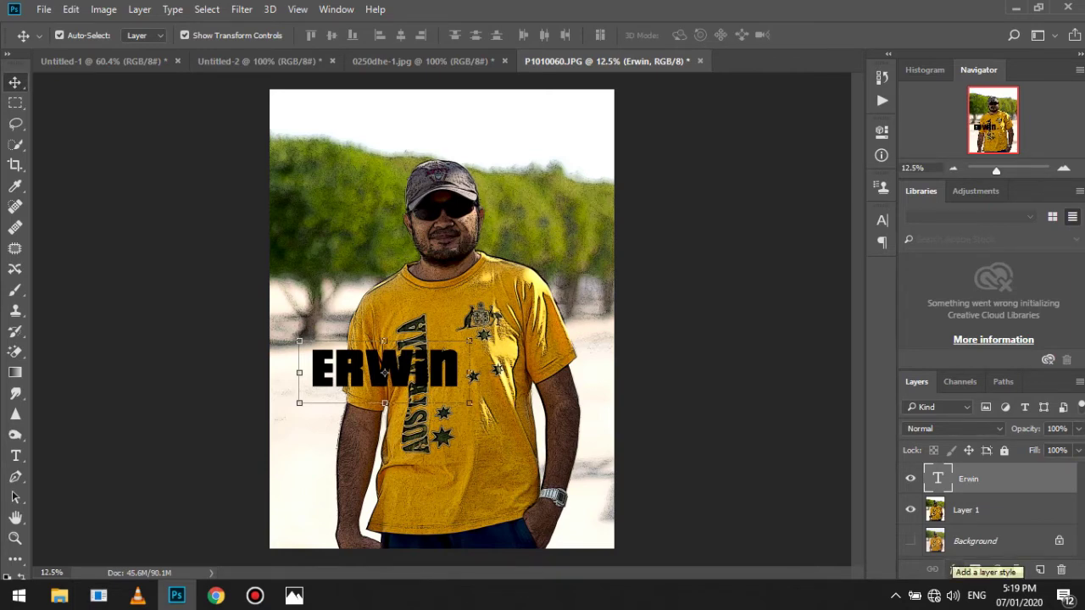
Step: Add a white (#ffffff) Stroke layer style to the name text and shift the text slightly left
click(951, 569)
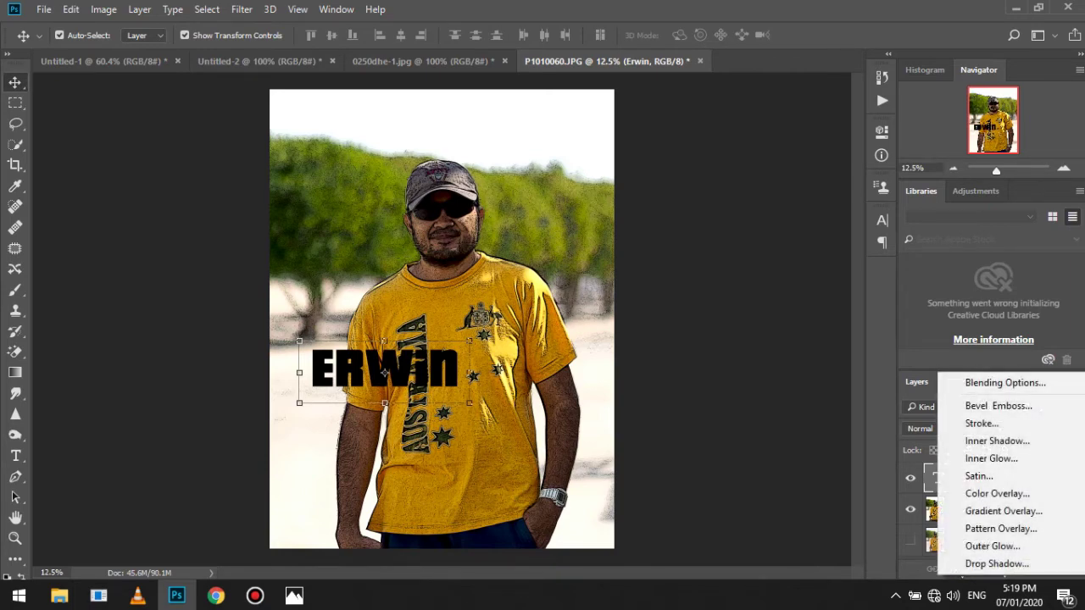
click(982, 424)
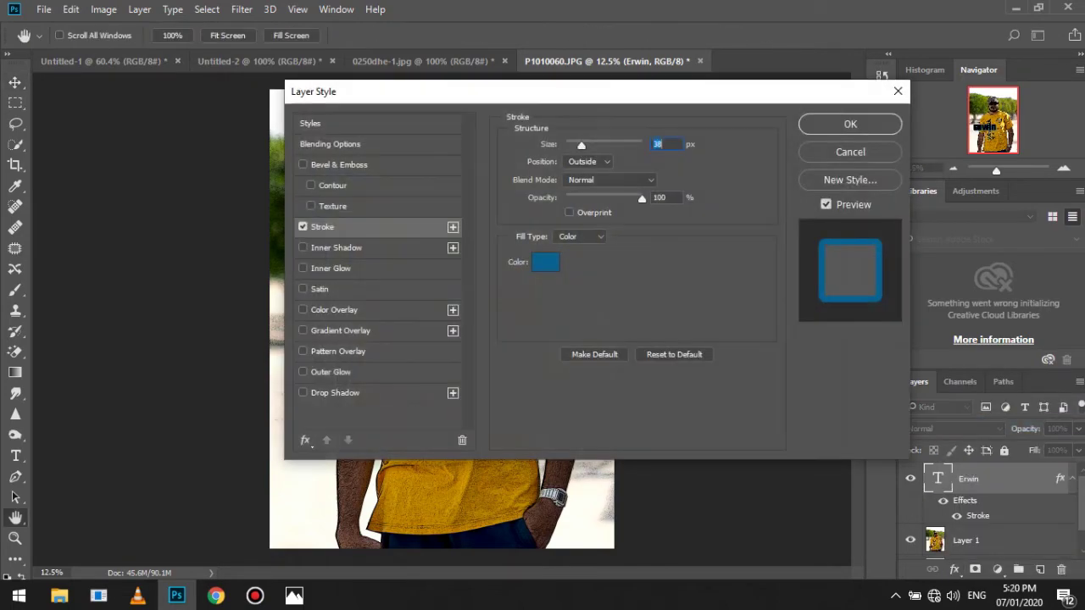
mouse_move(584, 100)
mouse_down()
mouse_move(706, 100)
mouse_move(862, 73)
mouse_up()
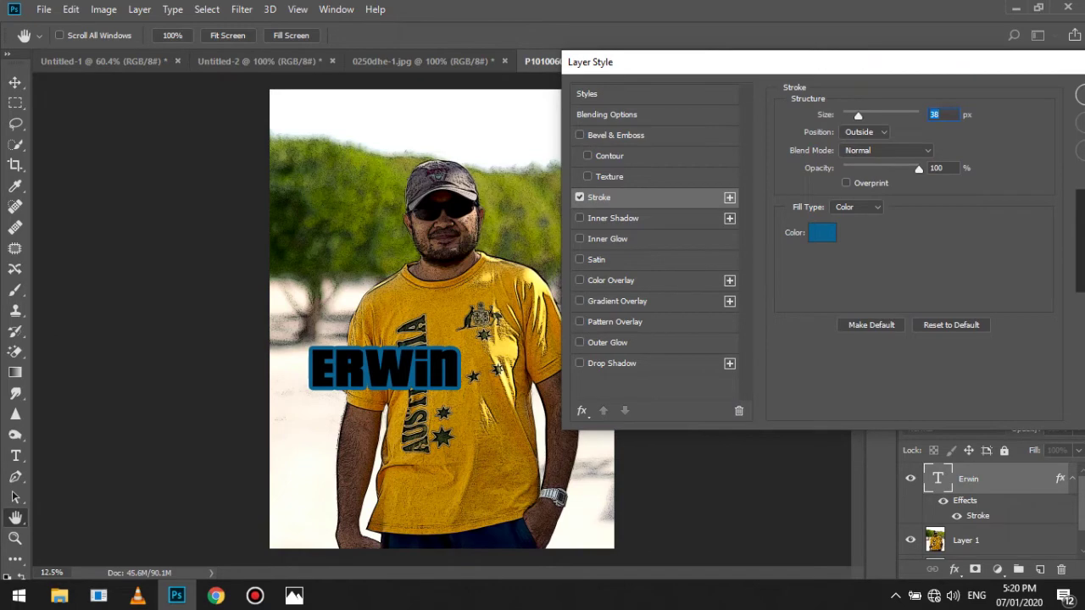
click(822, 233)
text(ffffff)
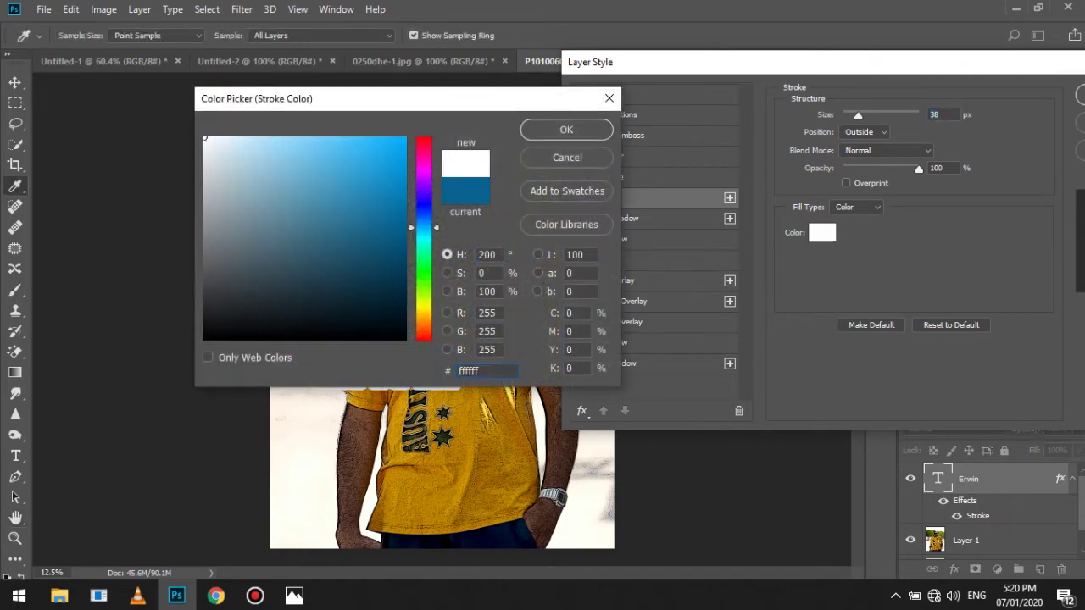
click(566, 129)
drag(644, 62, 614, 140)
click(1065, 172)
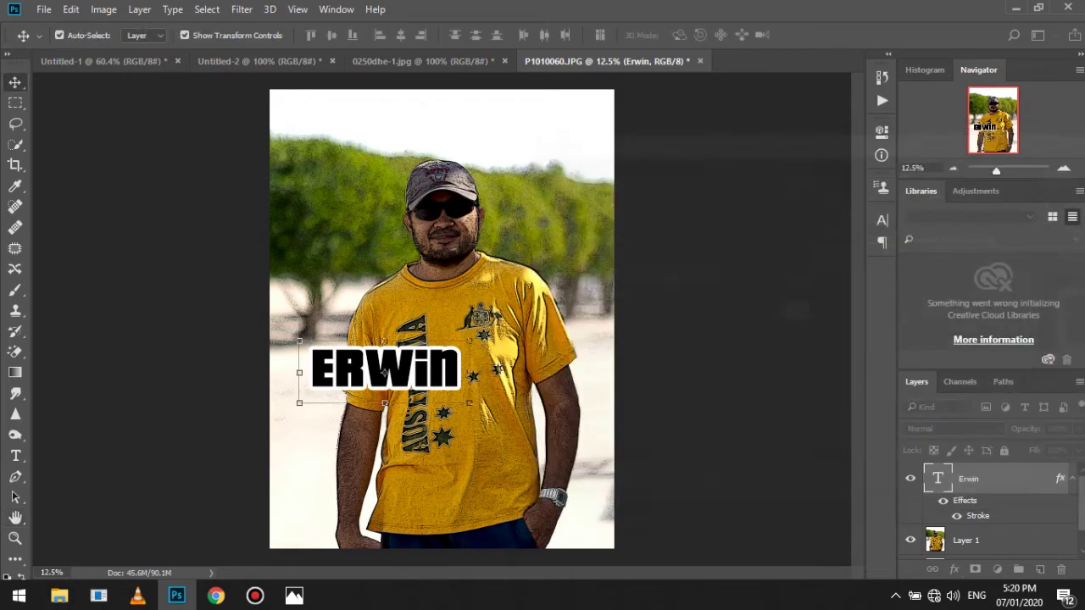
drag(385, 373, 436, 369)
click(678, 364)
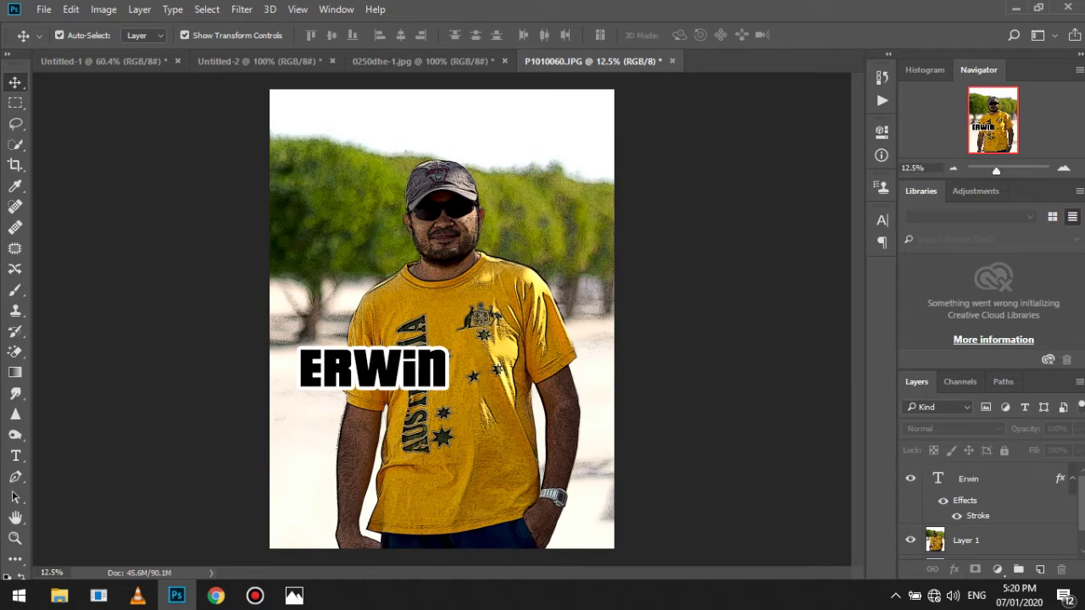
Step: Turn on the Background layer's visibility while keeping Layer 1 shown above it
scroll(988, 512, down, 2)
click(911, 513)
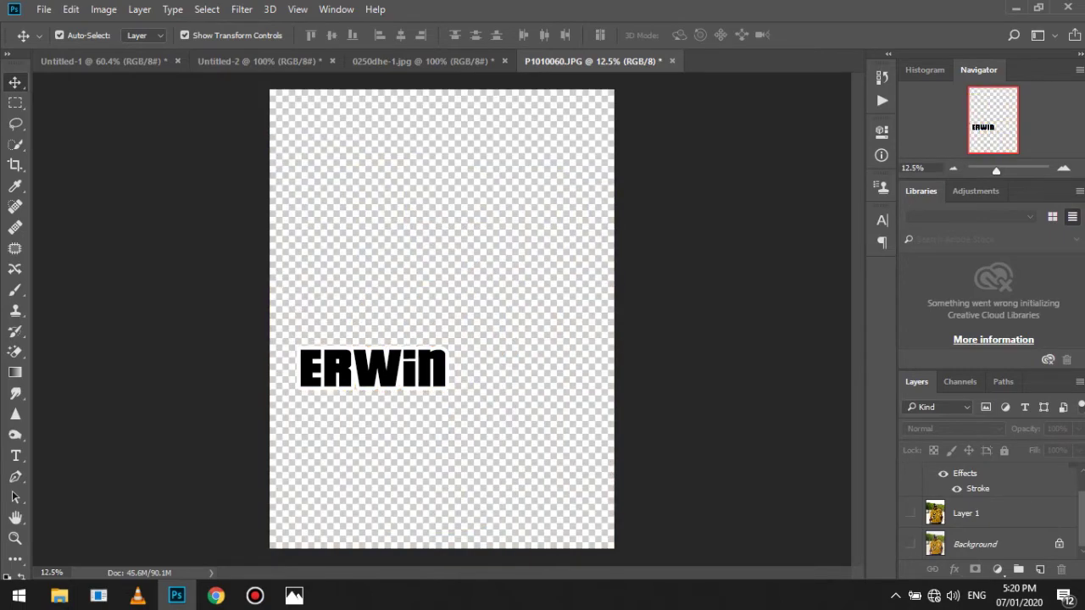
click(910, 544)
click(910, 544)
click(911, 544)
click(910, 513)
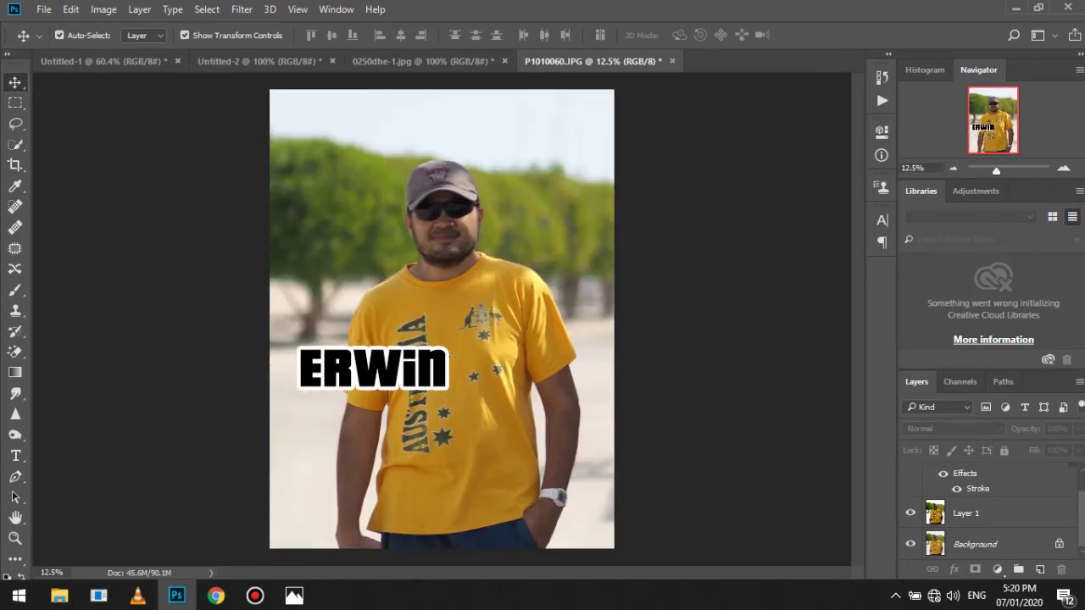
Step: Toggle Layer 1's visibility repeatedly to compare the poster effect with the original photo
click(910, 513)
click(910, 513)
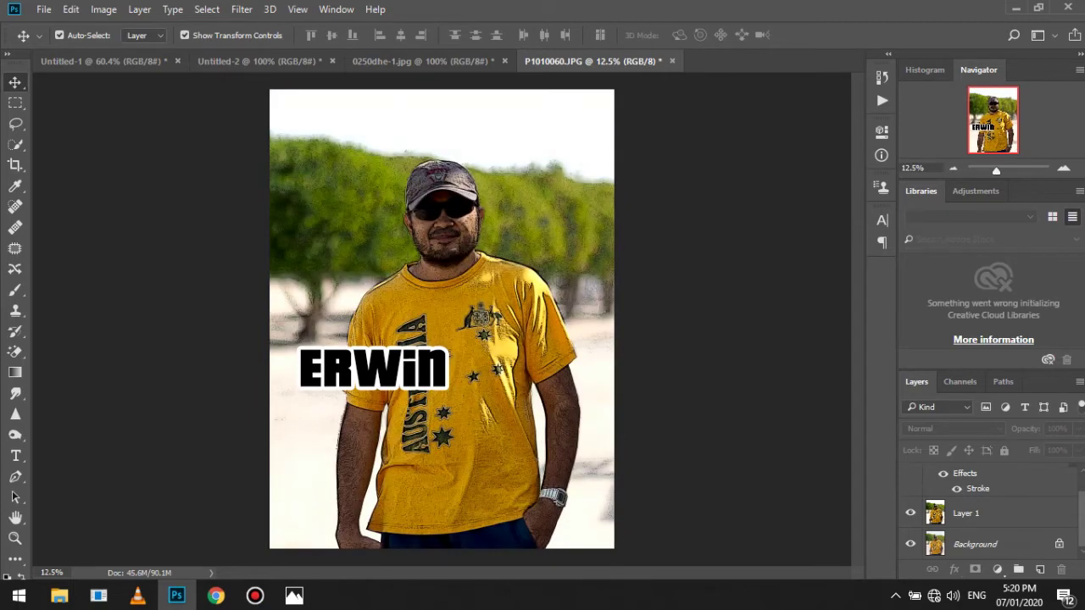
click(910, 513)
click(910, 513)
click(910, 513)
click(910, 513)
click(910, 512)
click(910, 513)
click(910, 513)
click(910, 513)
click(911, 513)
click(910, 513)
click(911, 512)
click(910, 512)
click(910, 513)
click(910, 513)
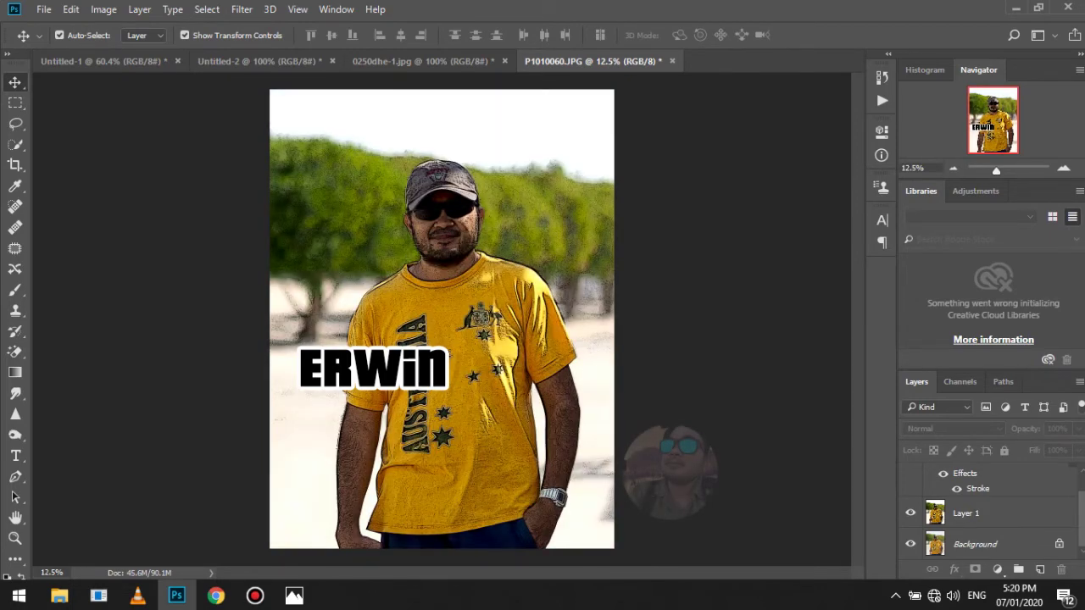
Step: Move the outlined name text slightly lower on the photo
mouse_move(402, 360)
mouse_down()
mouse_move(415, 375)
mouse_move(404, 374)
mouse_up()
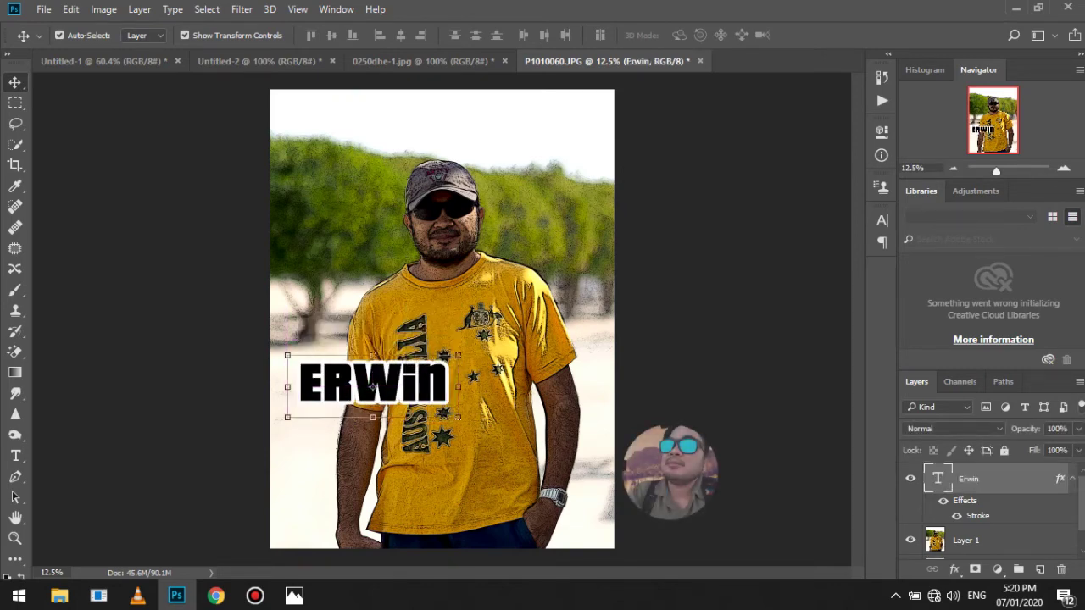
click(966, 539)
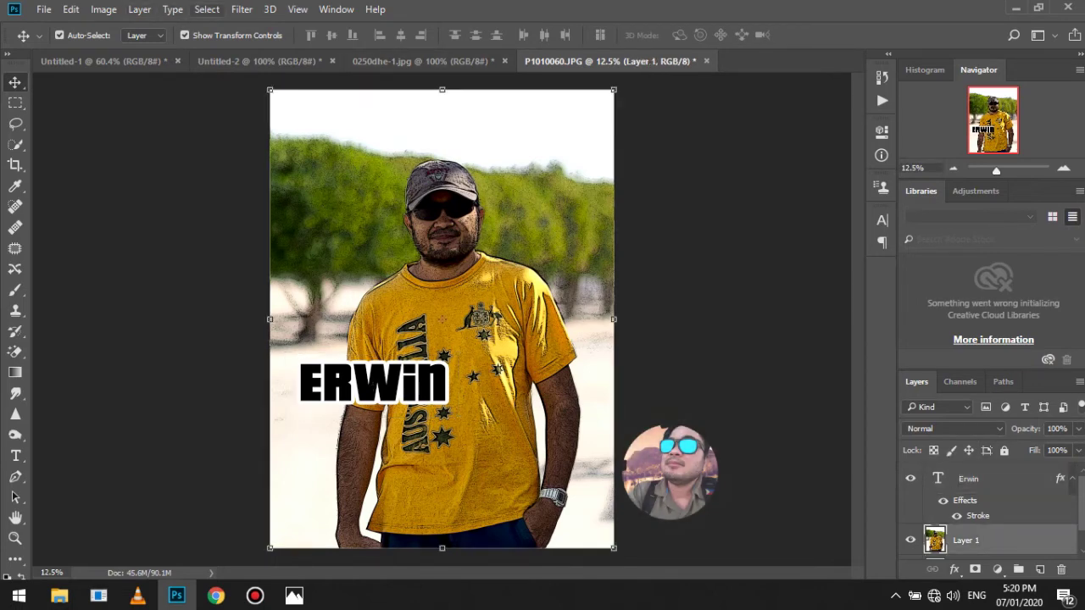
click(241, 10)
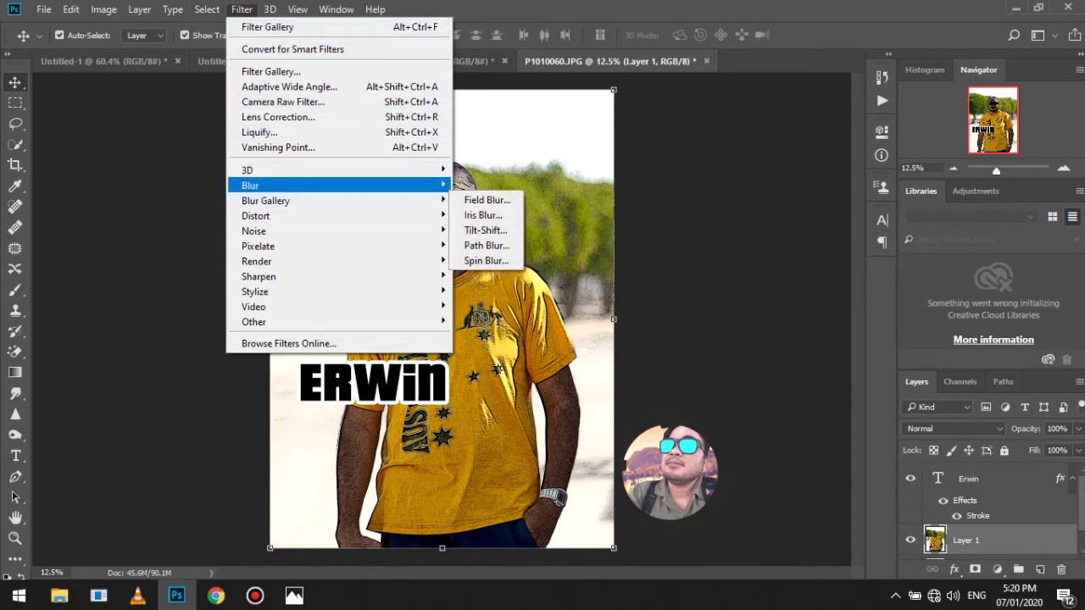
mouse_move(255, 185)
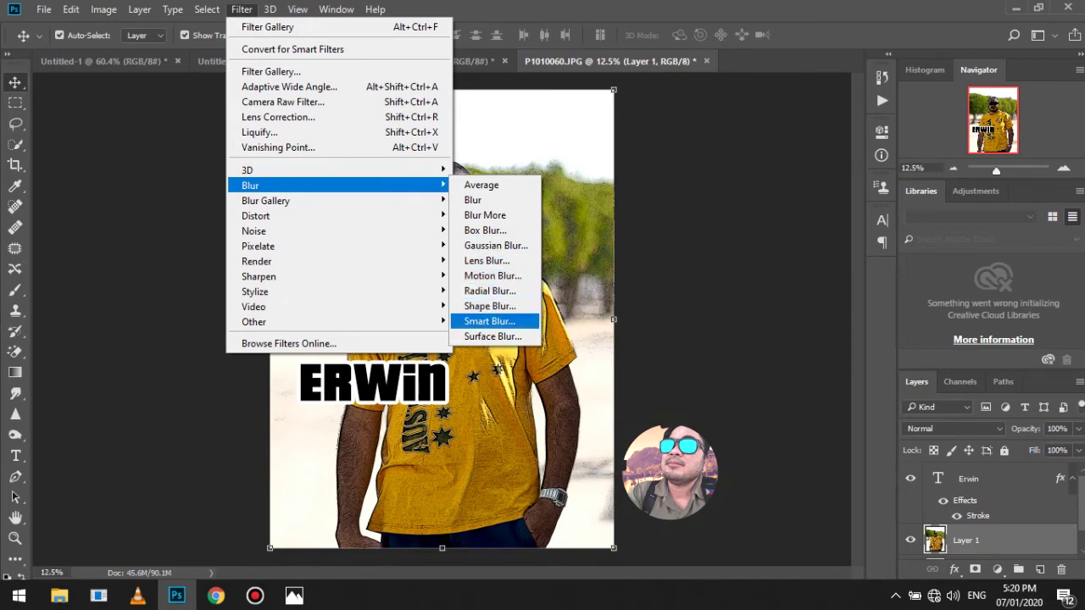
click(489, 322)
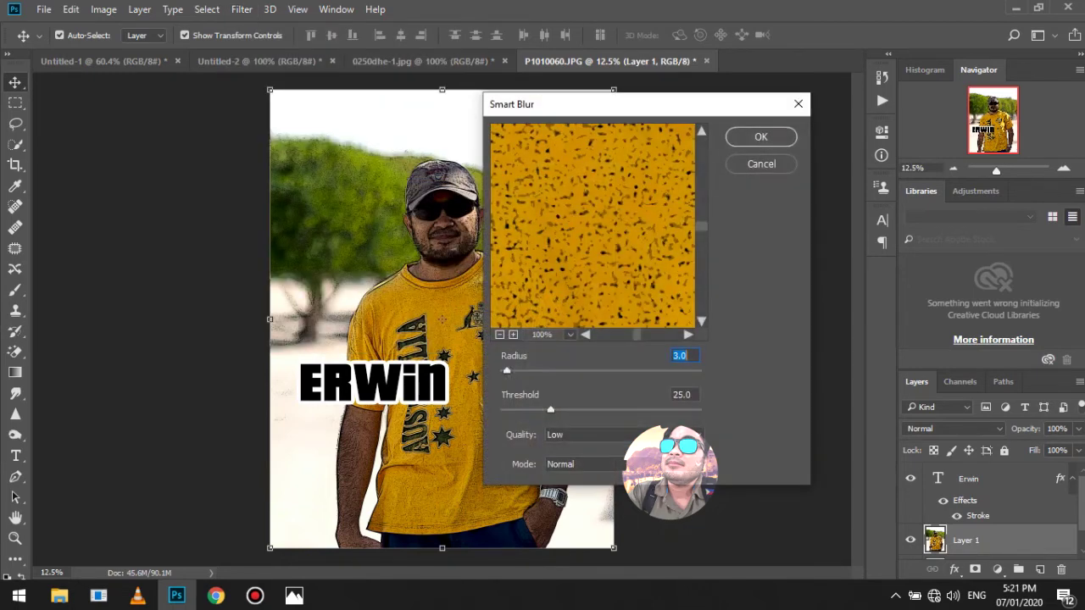
drag(688, 107, 832, 108)
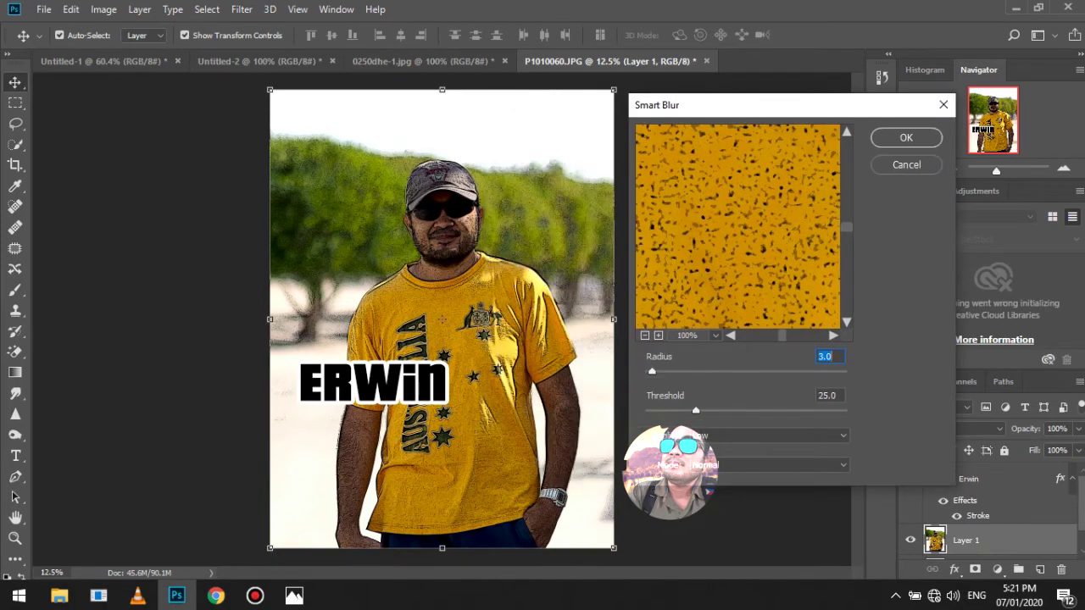
click(645, 335)
click(645, 336)
click(645, 335)
click(645, 336)
click(645, 335)
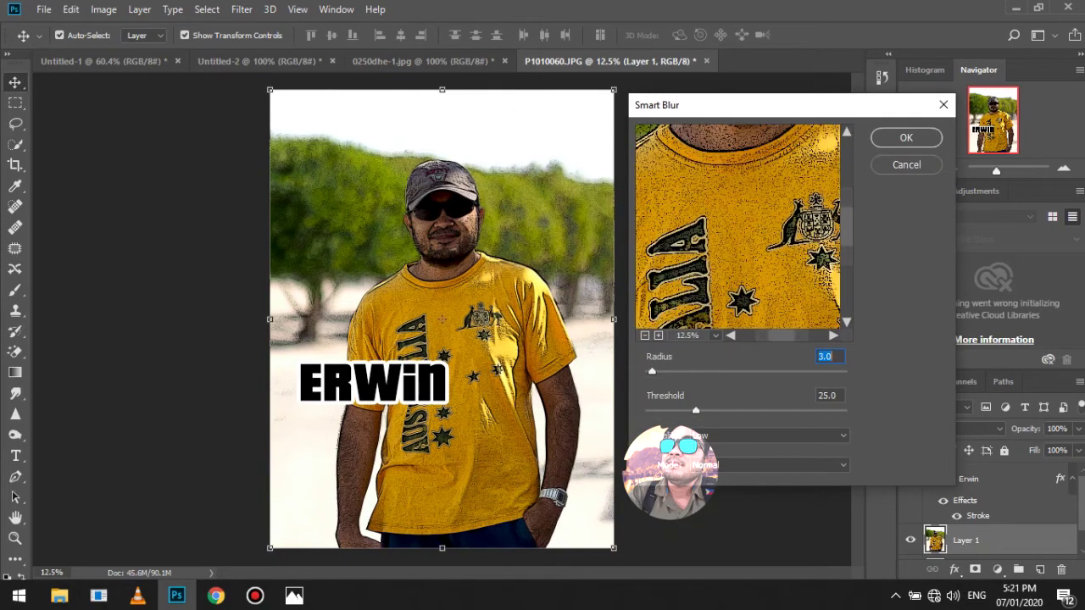
click(645, 336)
click(645, 336)
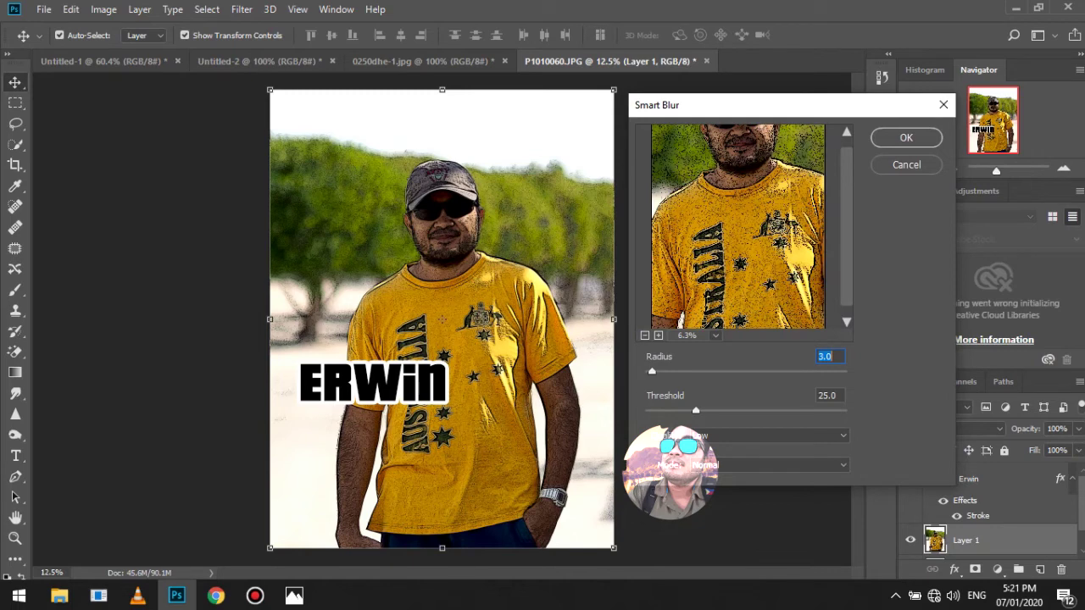
drag(652, 371, 673, 371)
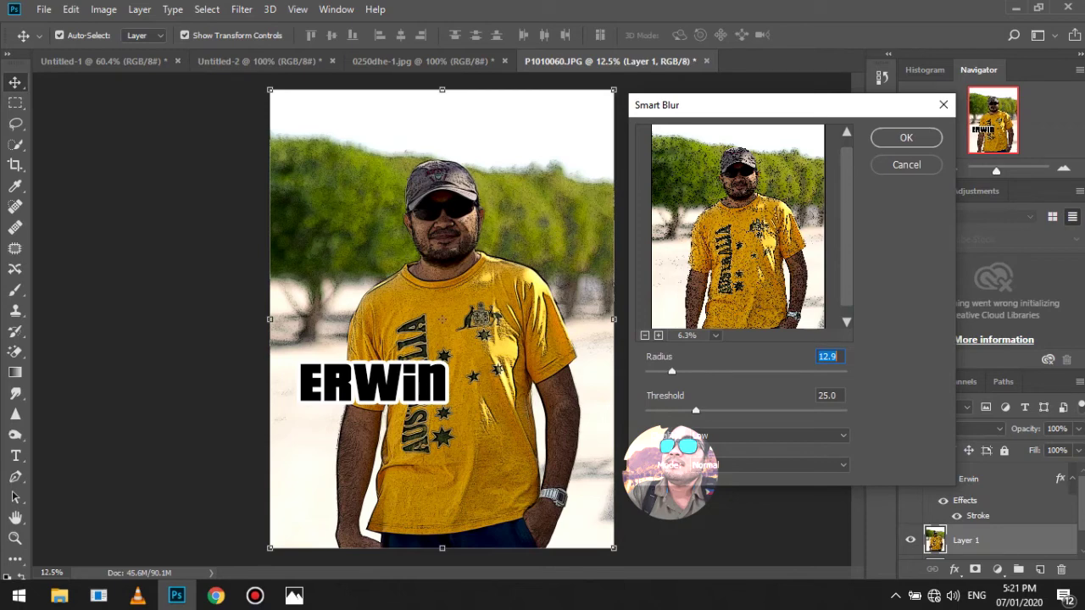
click(906, 164)
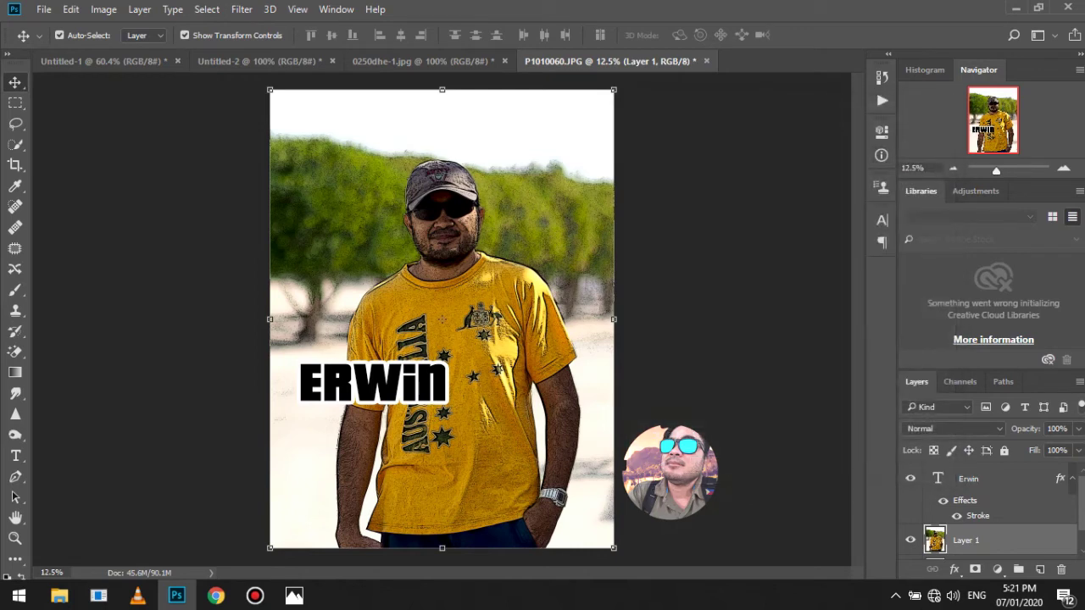
Step: Move the outlined name text slightly higher on the photo and deselect it
mouse_move(431, 380)
mouse_down()
mouse_move(420, 347)
mouse_move(417, 368)
mouse_move(431, 364)
mouse_up()
click(703, 339)
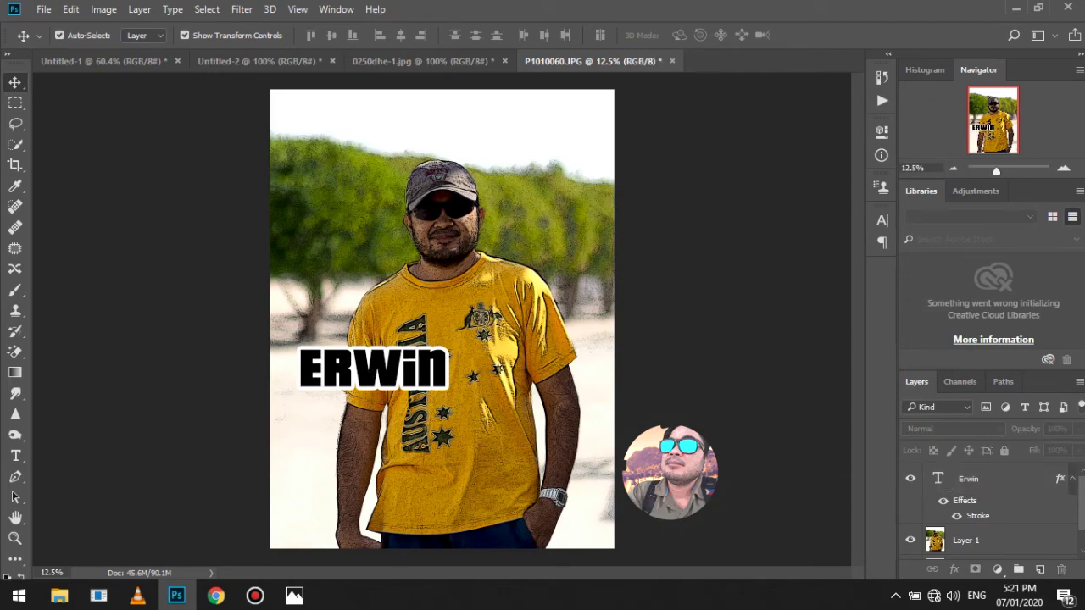
Step: Start a Curves adjustment on Layer 1, anchoring the RGB curve near its midpoint and raising the highlights to input 193, output 222
click(509, 255)
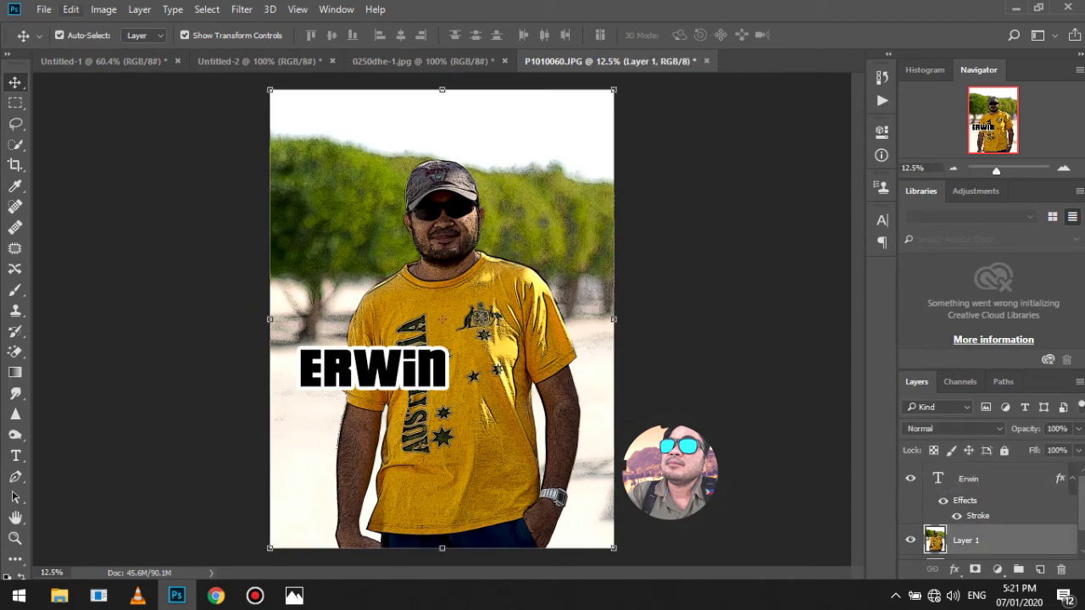
click(104, 10)
mouse_move(128, 50)
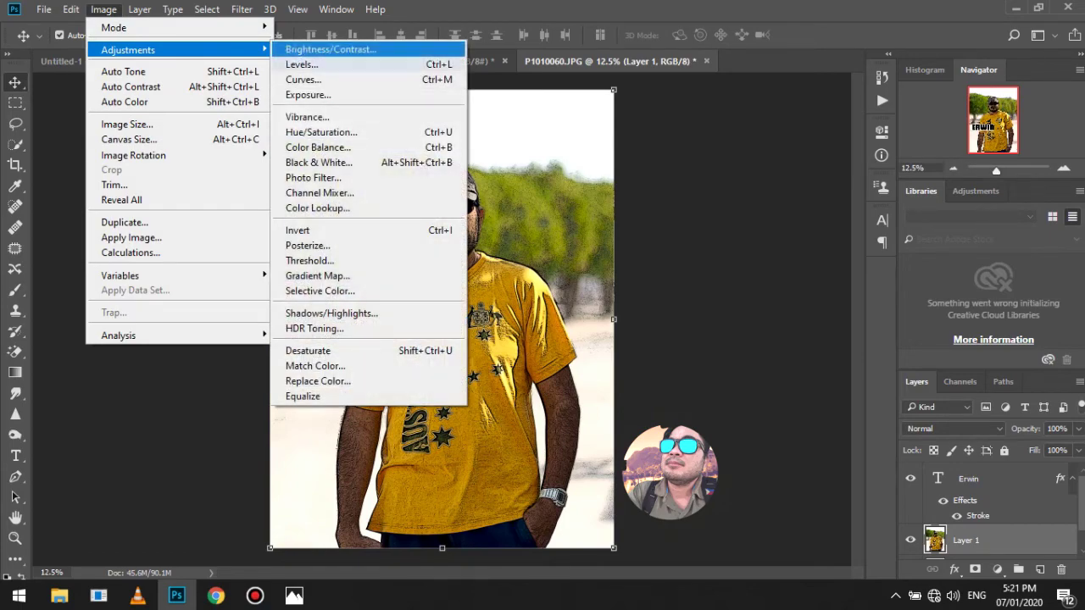
key(Down)
key(Up)
key(Return)
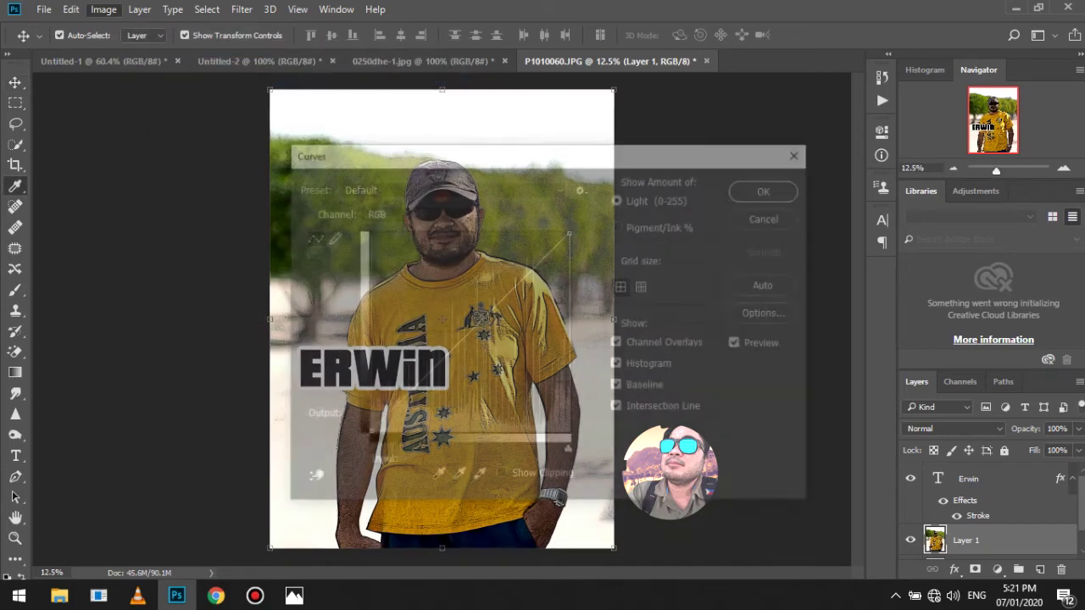
drag(508, 155, 799, 52)
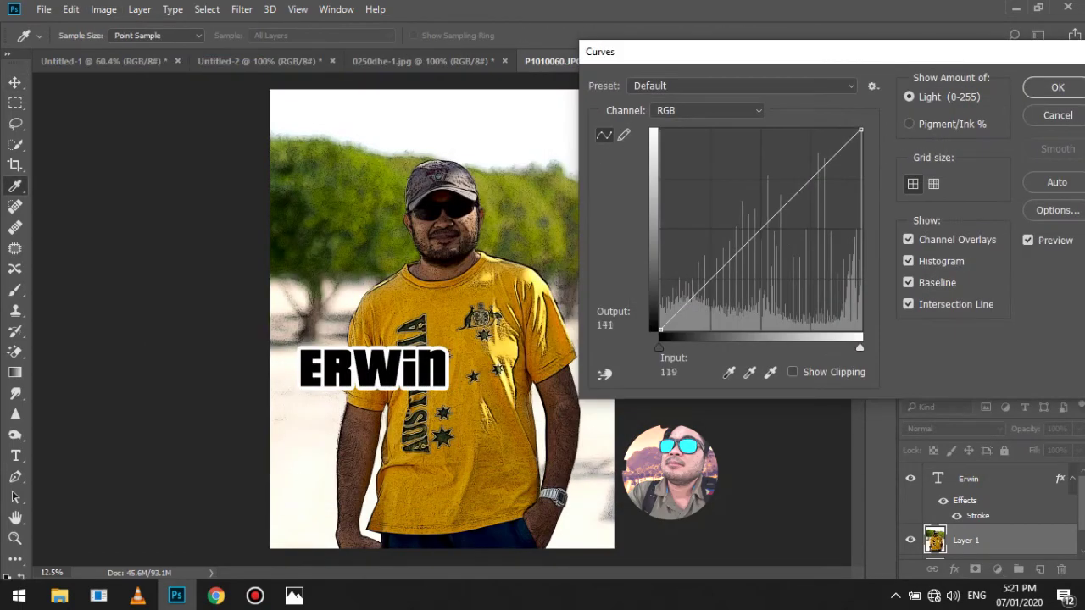
mouse_move(759, 228)
mouse_down()
mouse_move(749, 222)
mouse_move(758, 229)
mouse_up()
drag(813, 175, 812, 155)
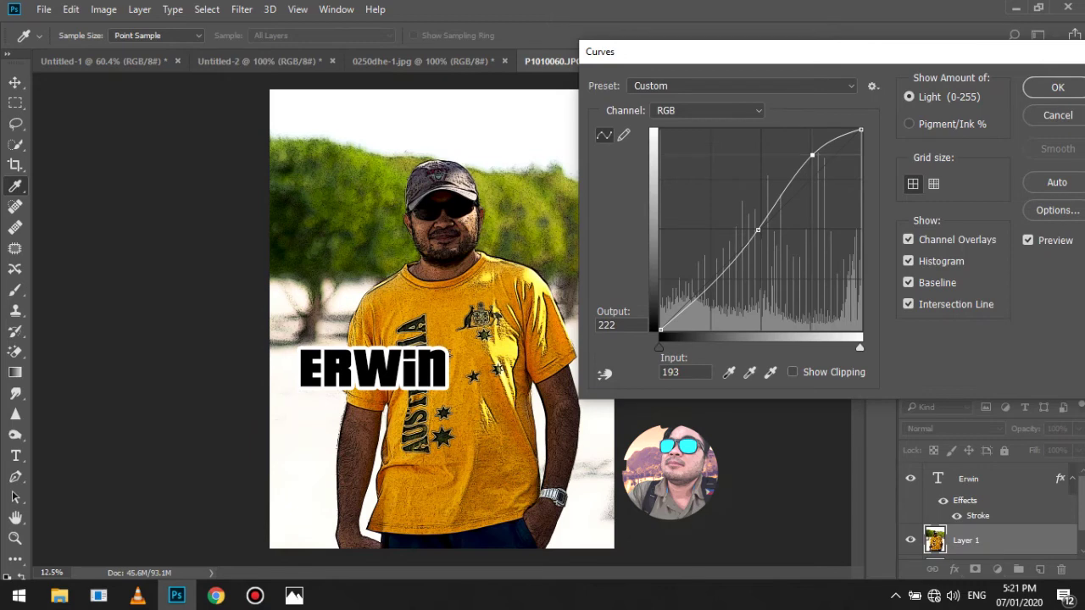
Step: Lower the RGB curve's shadows, place a midtone point at input 98, output 117, and apply the Curves adjustment
drag(704, 285, 701, 301)
click(741, 241)
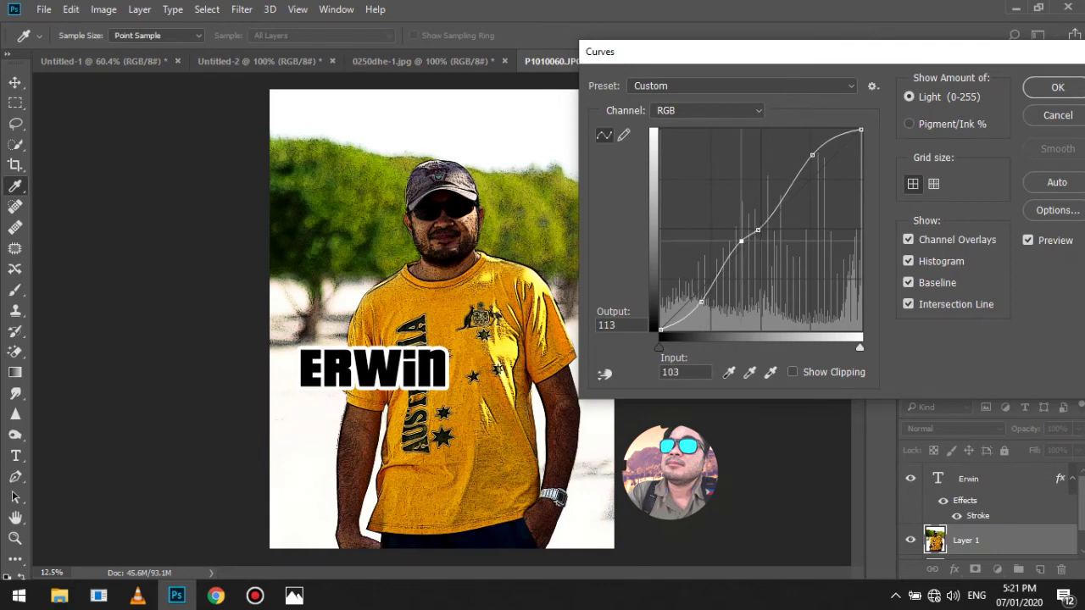
drag(741, 241, 737, 237)
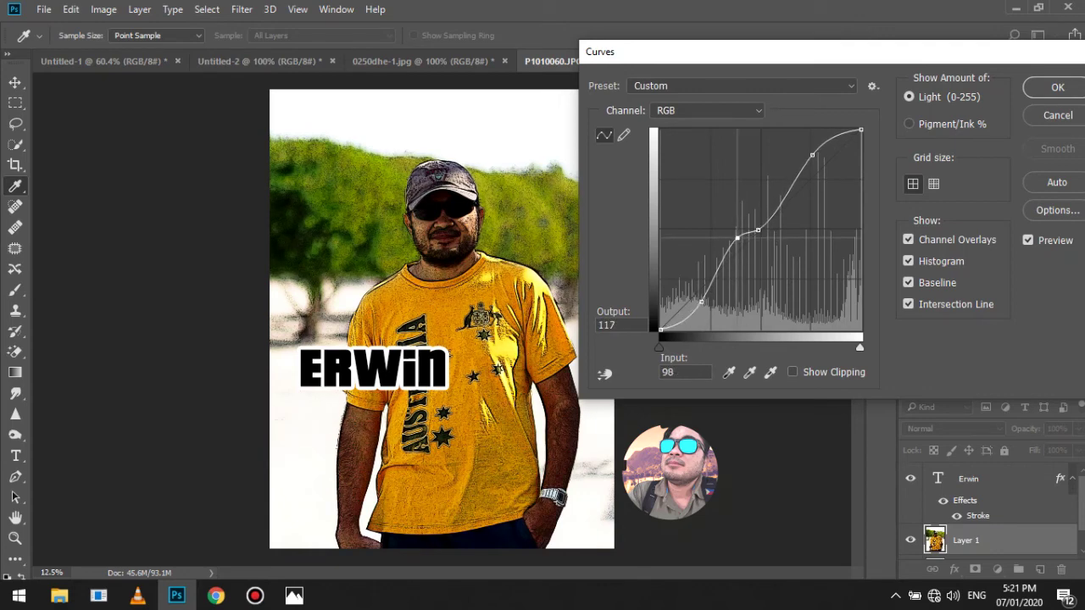
key(Return)
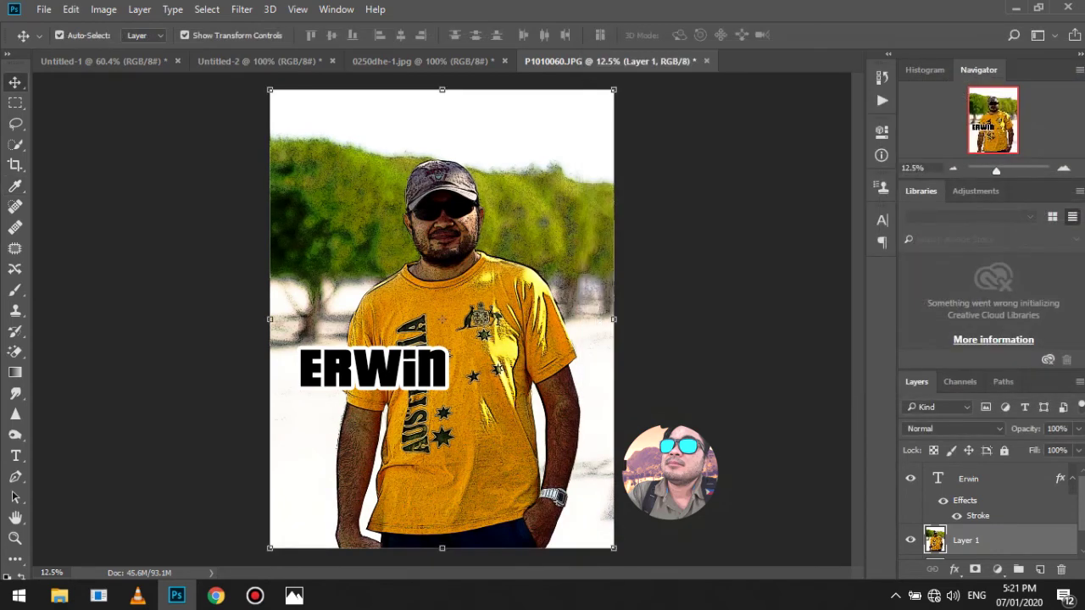
click(738, 246)
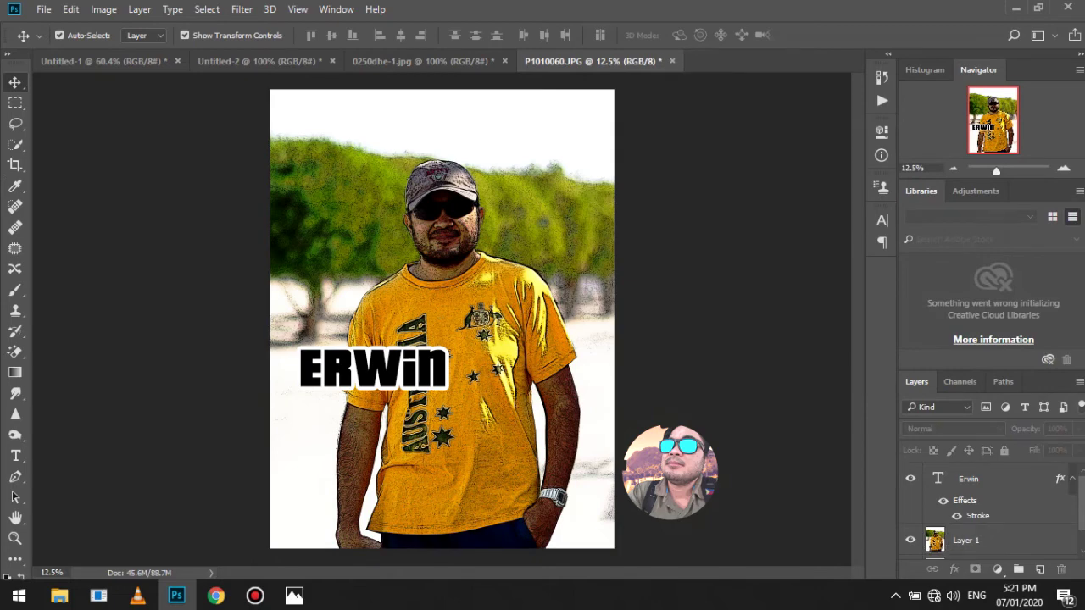
Step: Shift the outlined name text slightly to the left on the photo and deselect it
mouse_move(422, 371)
mouse_down()
mouse_move(417, 355)
mouse_move(416, 371)
mouse_up()
click(720, 279)
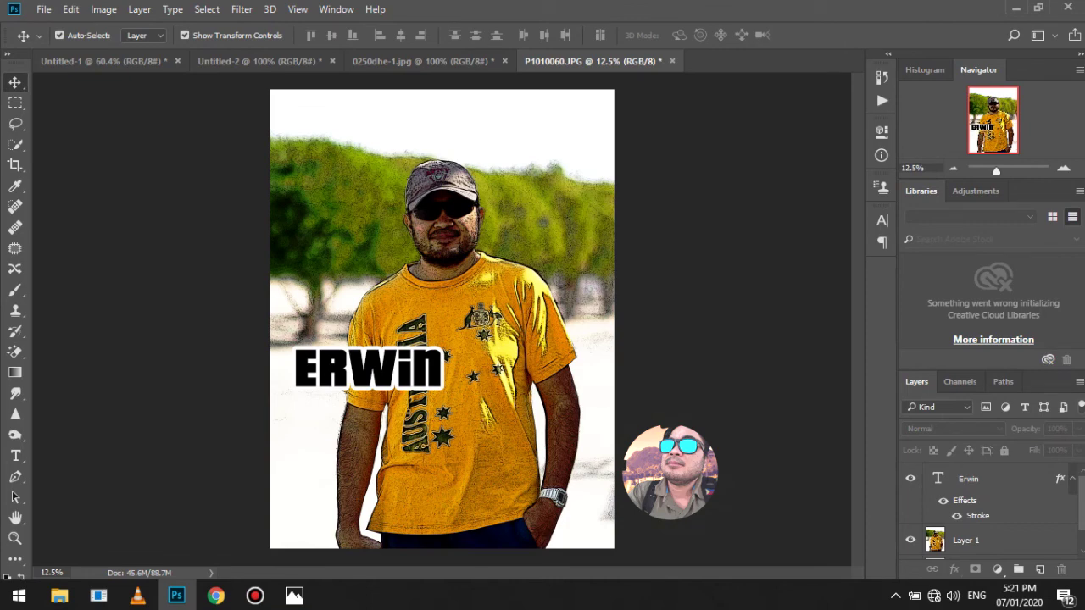